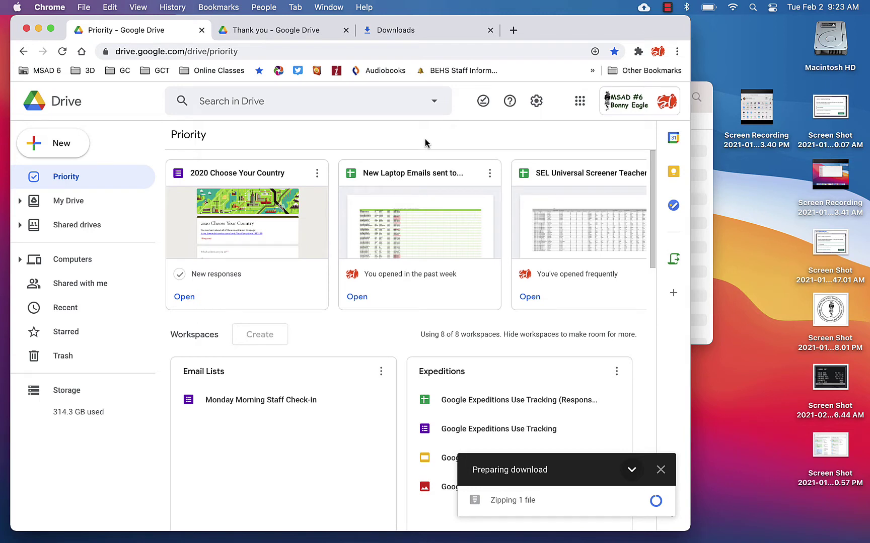
# Step: Open the Computers page in Drive to list the backed-up computer folders
pyautogui.click(78, 266)
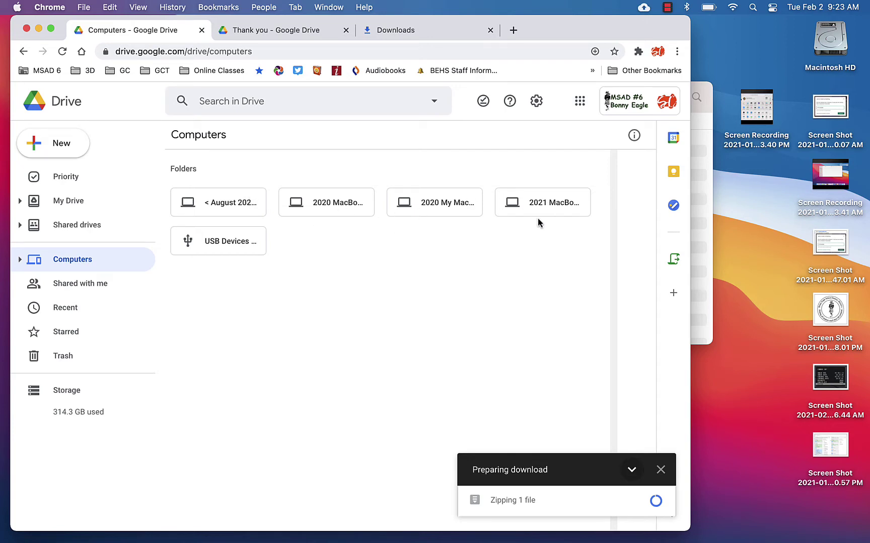
# Step: Open the 2020 MacBook Air backup and show more actions for its Desktop folder
pyautogui.click(348, 206)
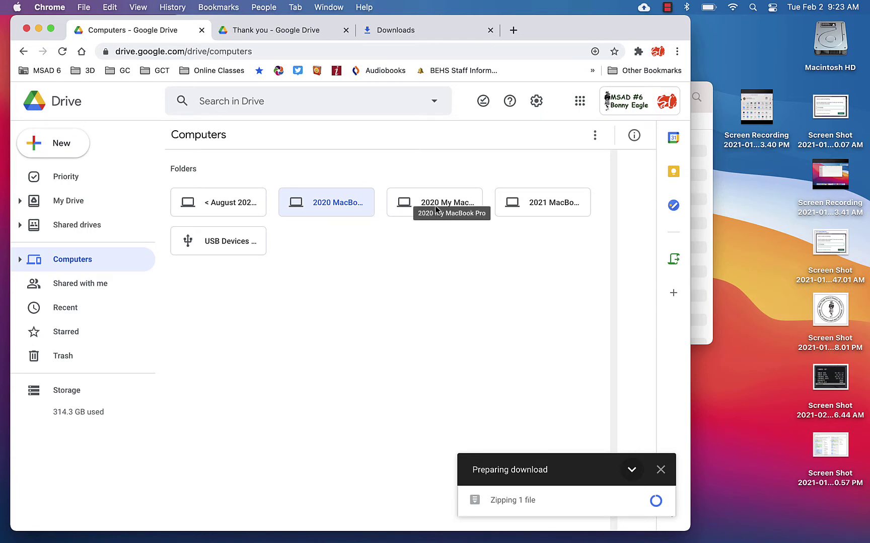
pyautogui.doubleClick(345, 203)
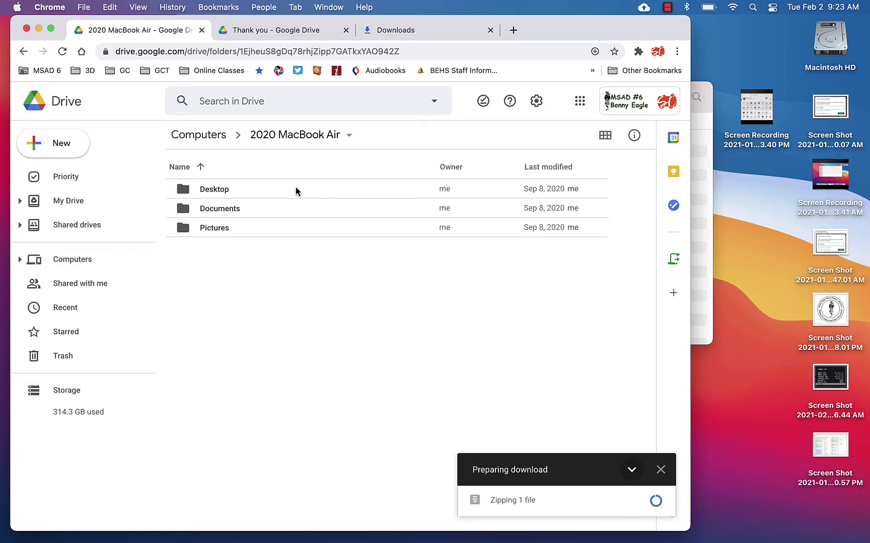
pyautogui.click(297, 192)
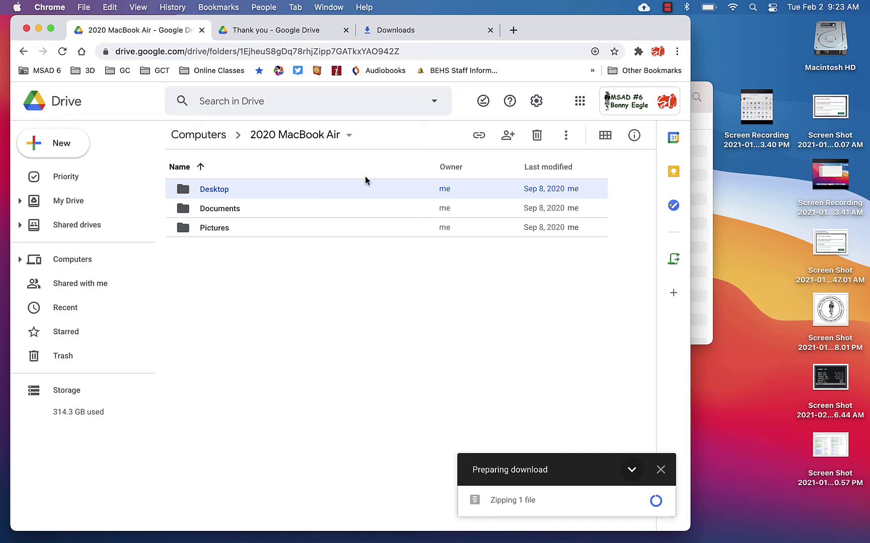
pyautogui.click(566, 135)
pyautogui.click(702, 315)
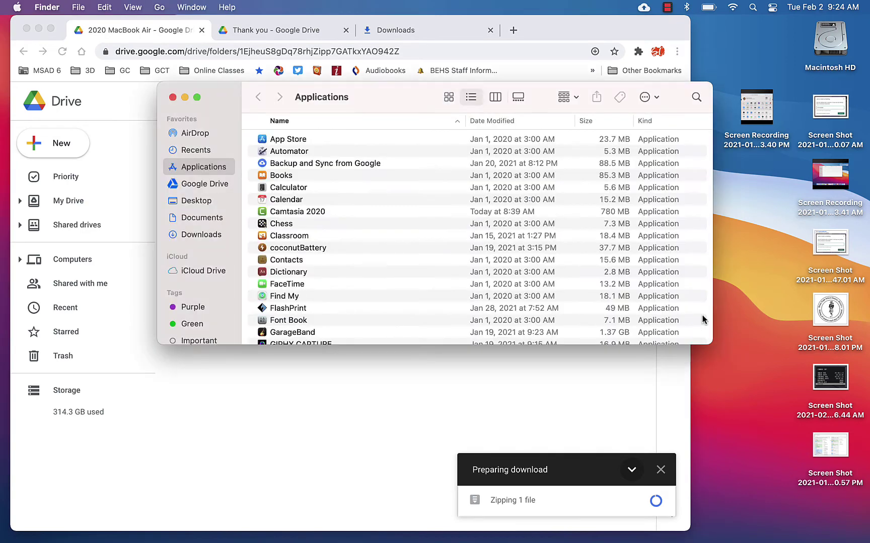
pyautogui.click(207, 235)
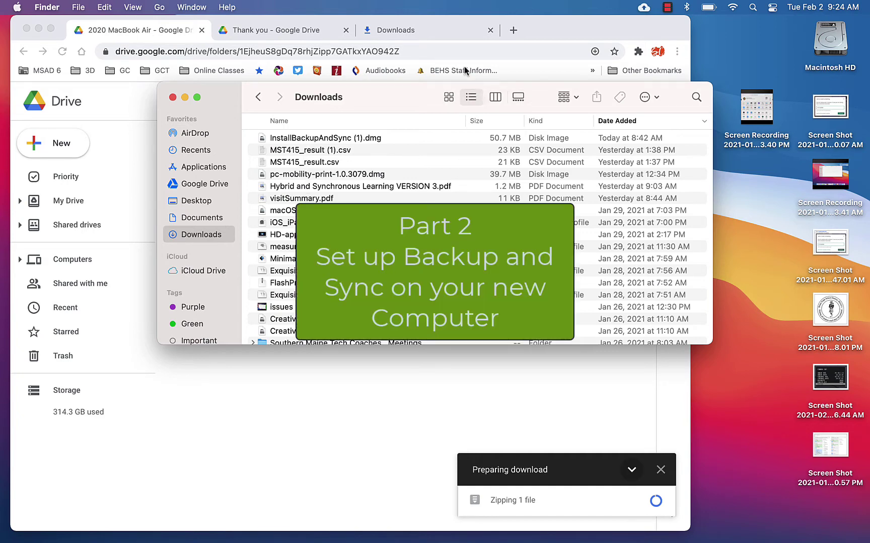
pyautogui.click(556, 28)
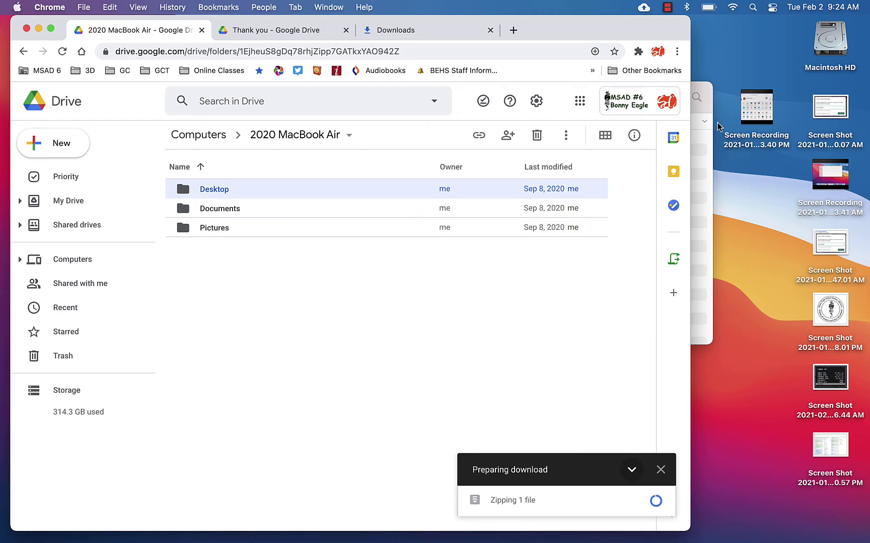
pyautogui.click(642, 9)
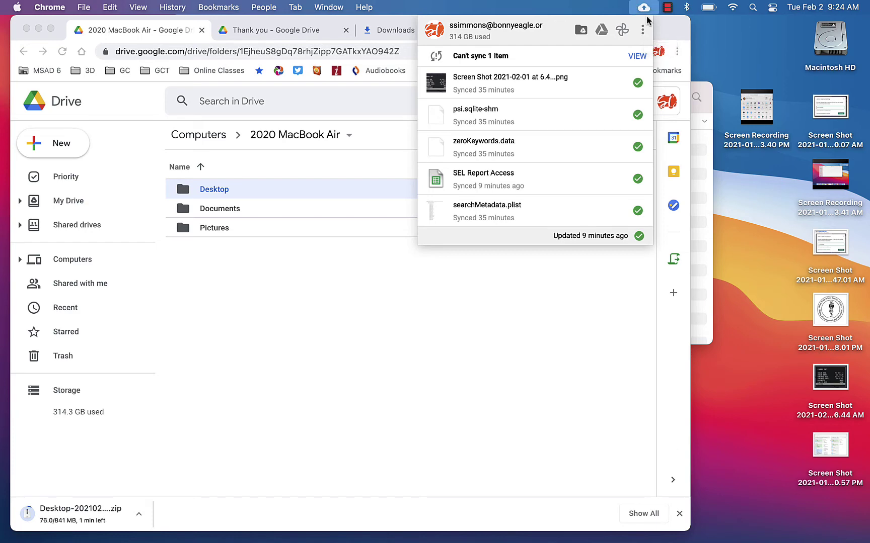
pyautogui.click(706, 95)
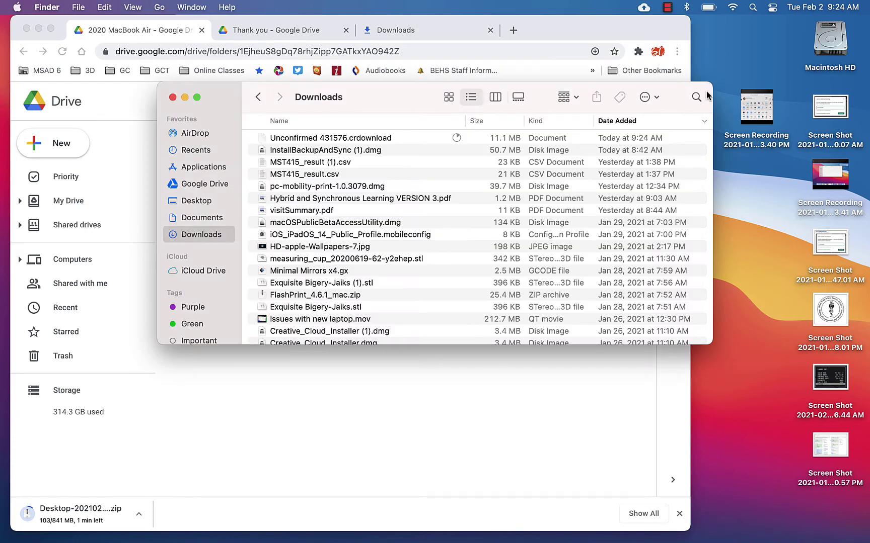
pyautogui.click(199, 172)
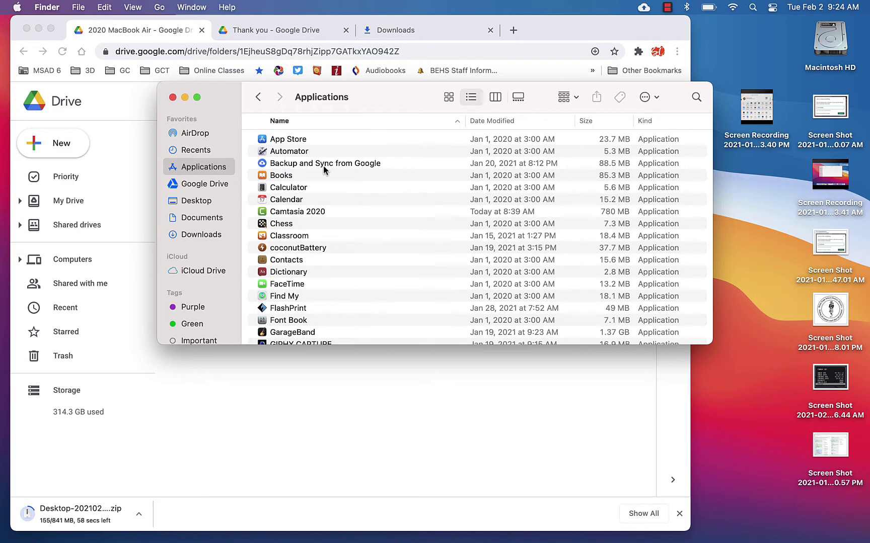
pyautogui.click(644, 7)
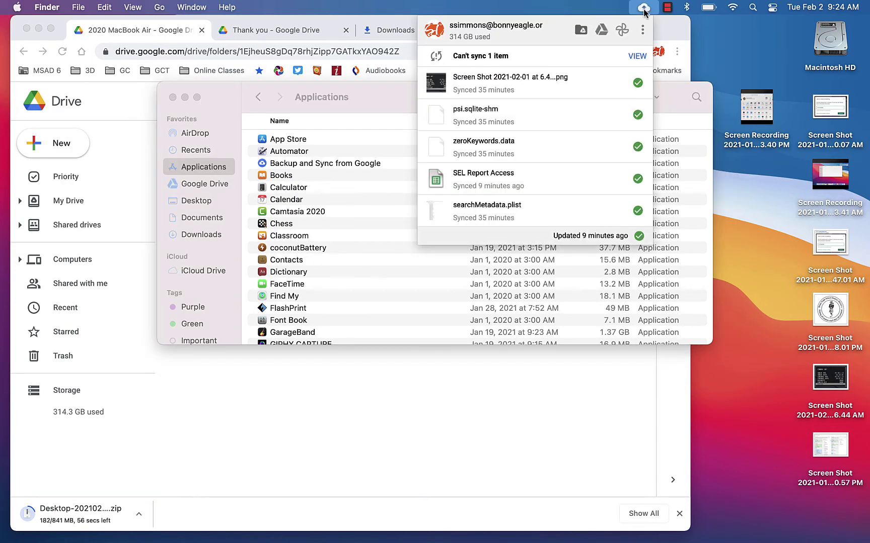
pyautogui.click(643, 31)
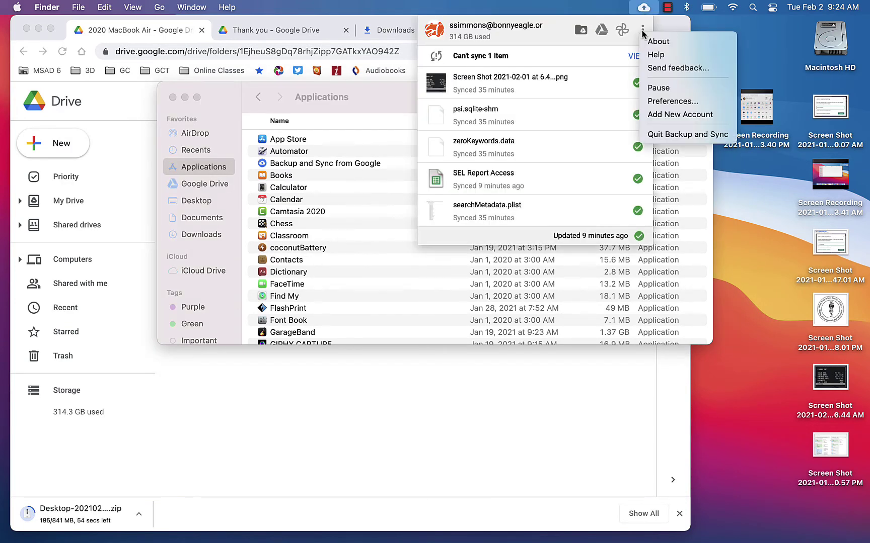
pyautogui.click(668, 103)
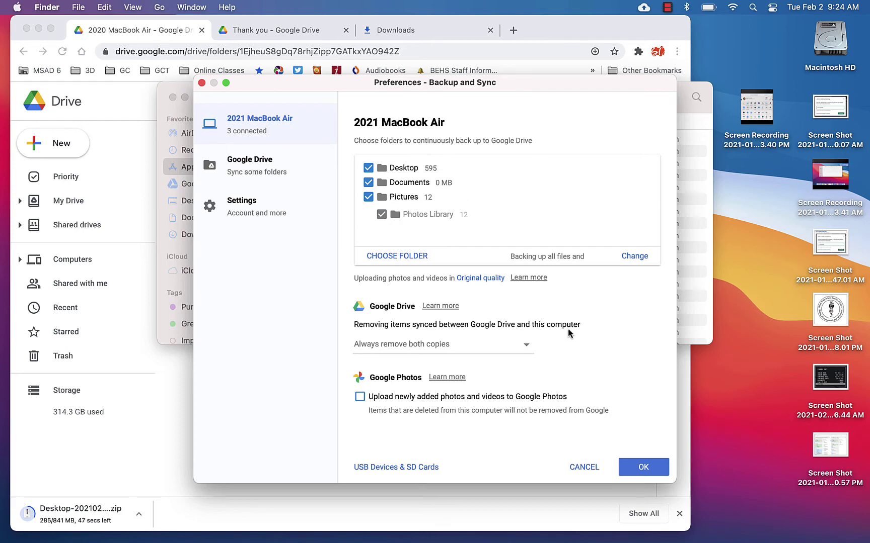
pyautogui.click(636, 467)
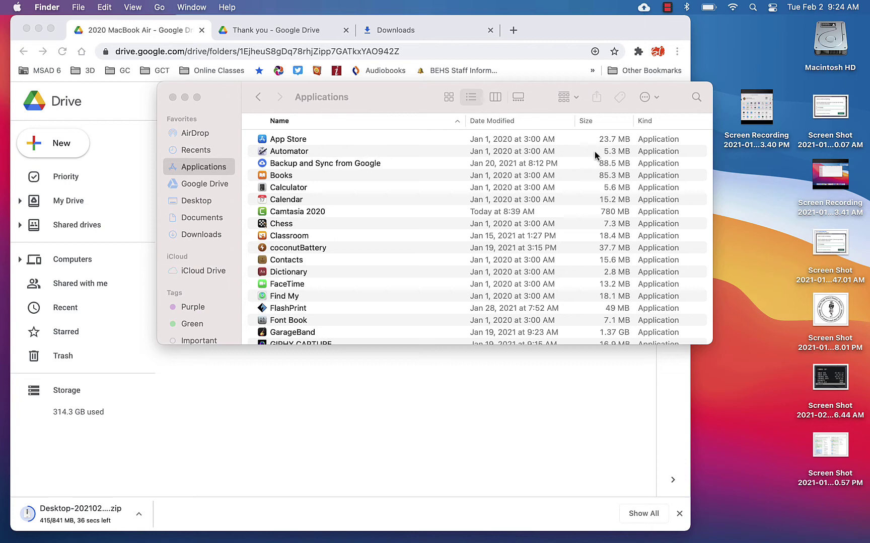
# Step: Go back to Computers, open the 2021 MacBook Air folder, then return to Finder
pyautogui.click(525, 394)
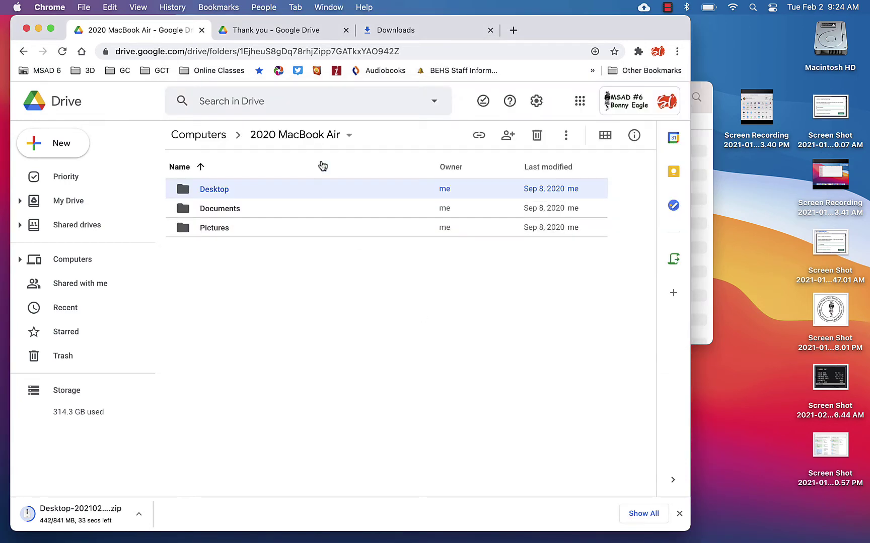
pyautogui.click(215, 139)
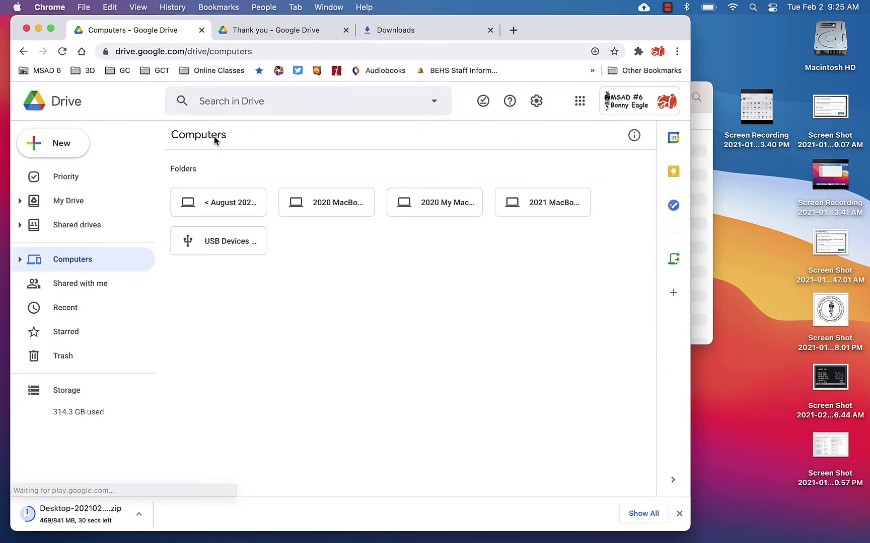
pyautogui.doubleClick(553, 204)
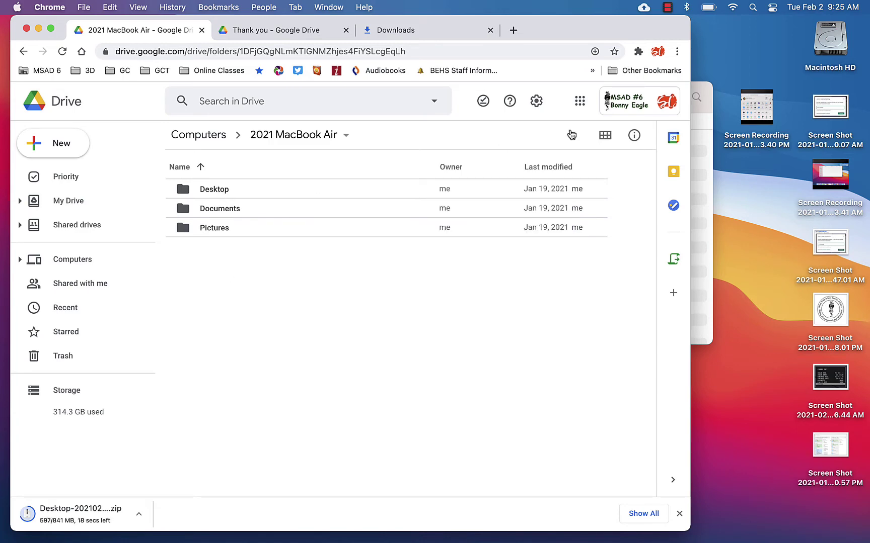
pyautogui.click(709, 89)
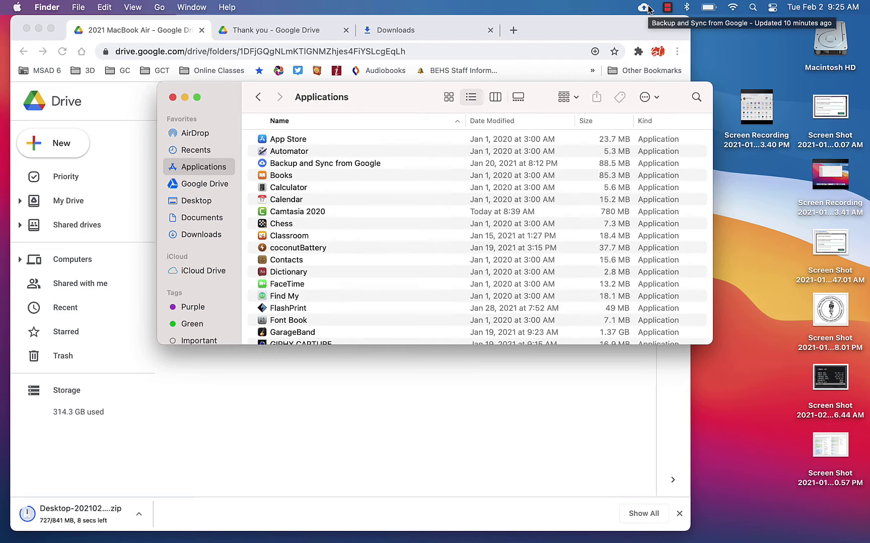
# Step: Open Backup and Sync preferences to the Google Drive section syncing chosen folders (42.4 GB)
pyautogui.click(644, 7)
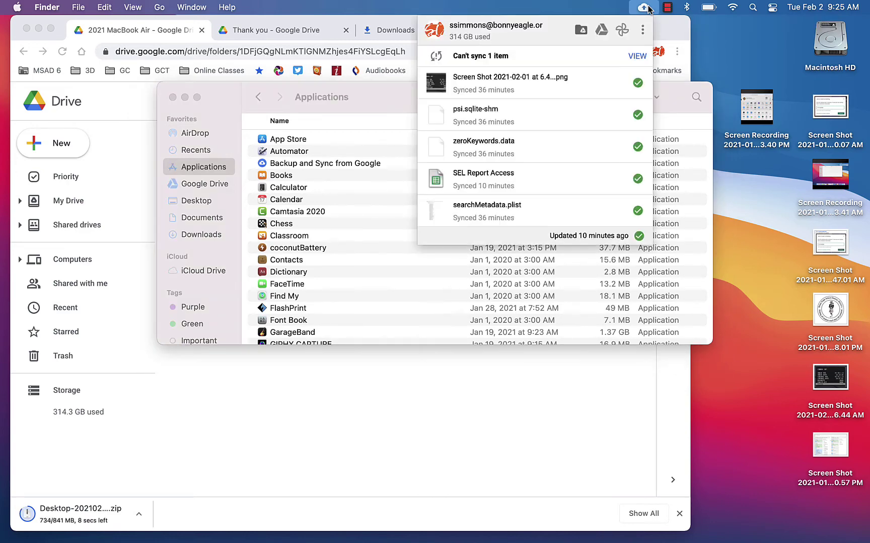
pyautogui.click(642, 31)
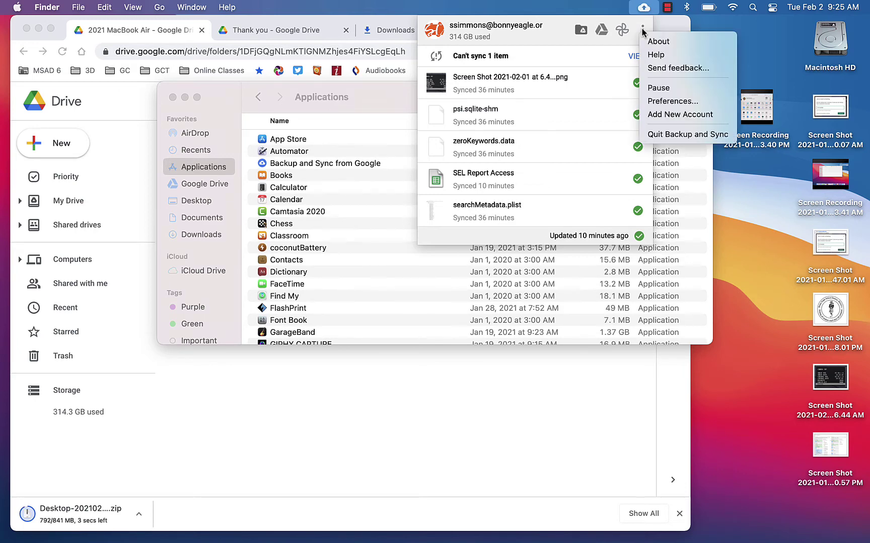
pyautogui.click(659, 101)
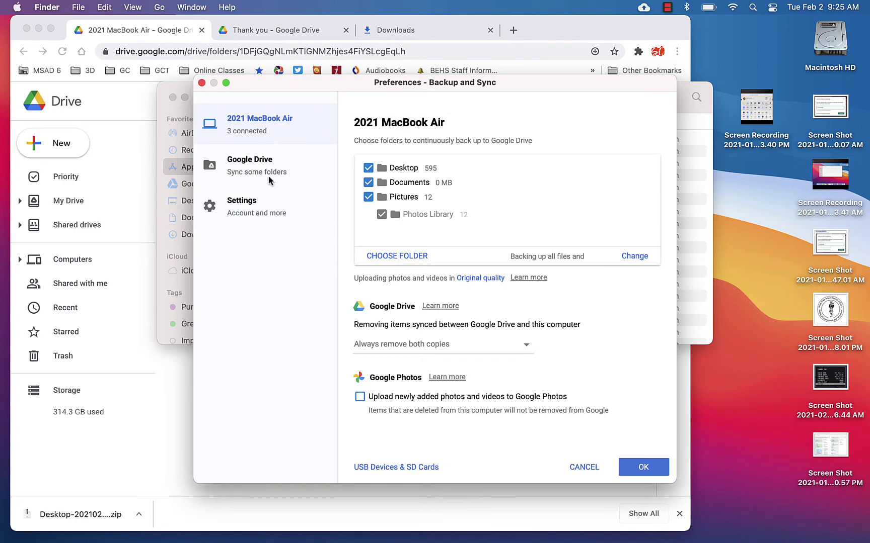
pyautogui.click(254, 165)
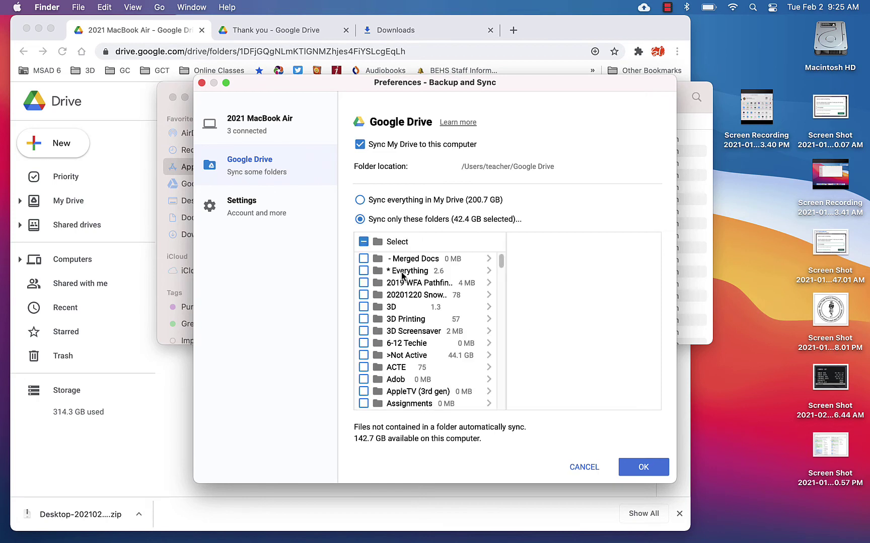
pyautogui.scroll(-10, 401, 275)
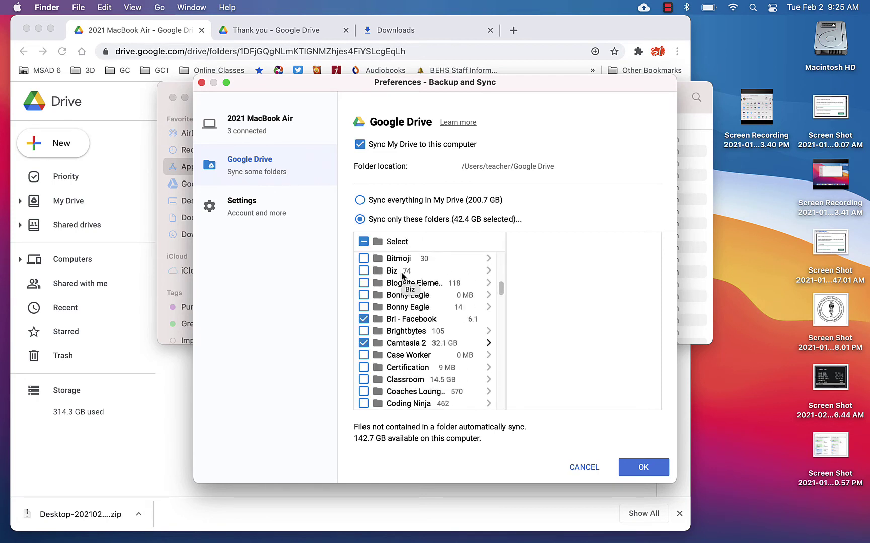
pyautogui.scroll(-10, 402, 276)
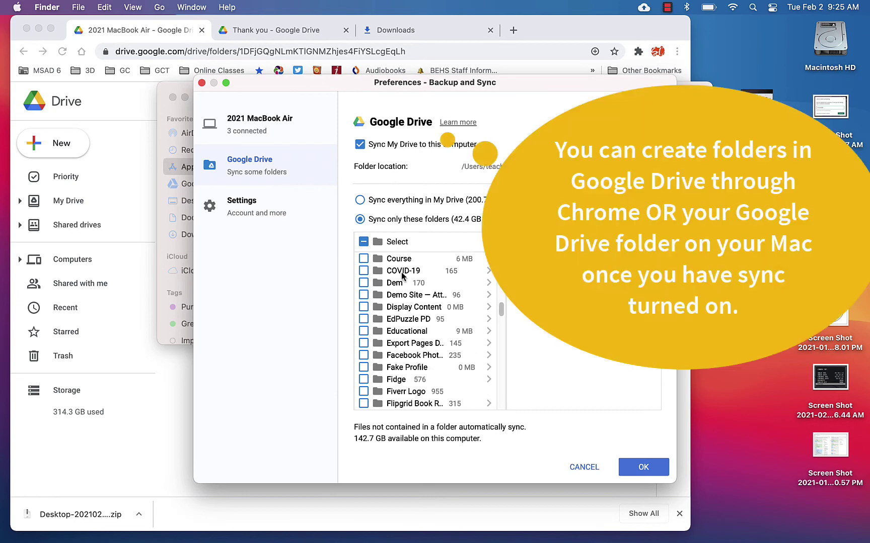
# Step: Create a new folder named Downloads in My Drive
pyautogui.click(180, 389)
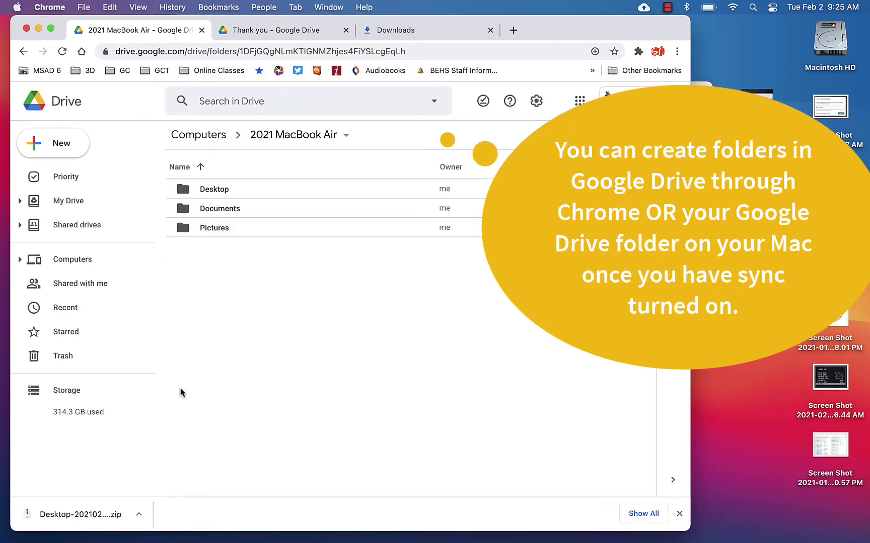
pyautogui.click(90, 203)
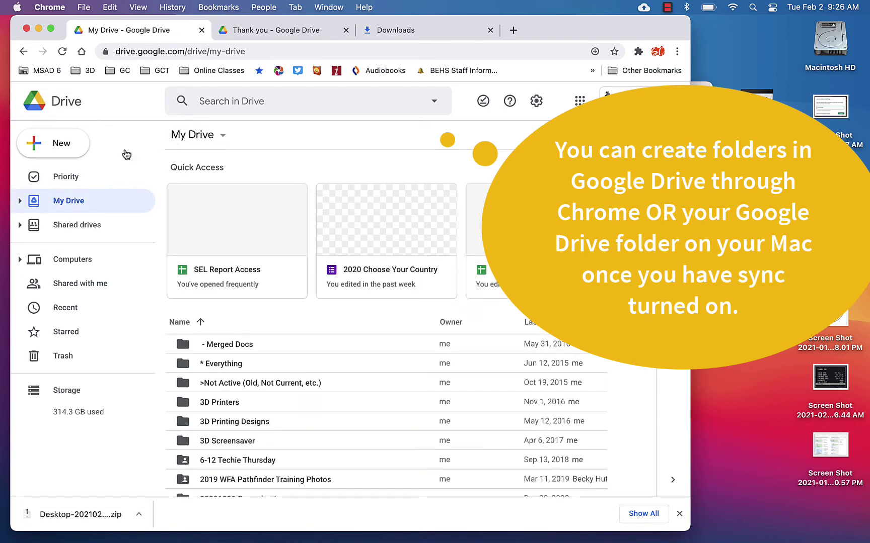
pyautogui.click(60, 146)
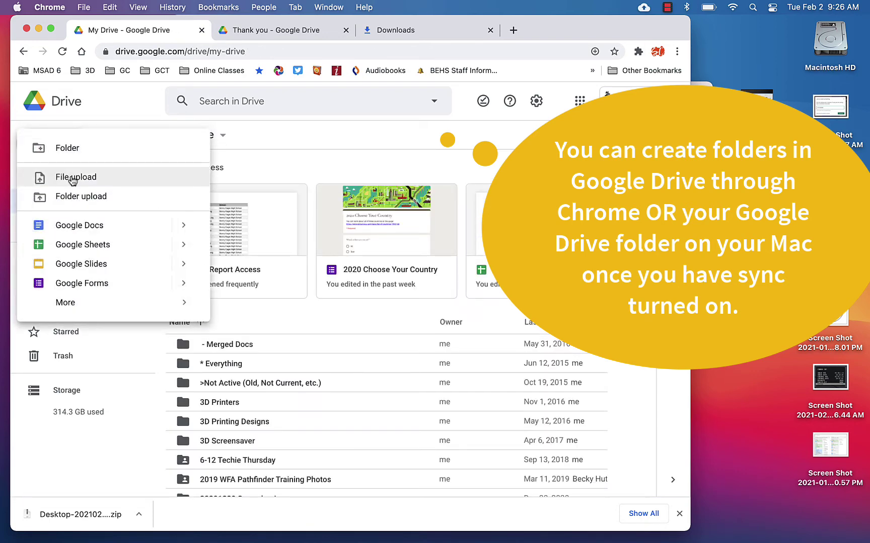
pyautogui.click(68, 156)
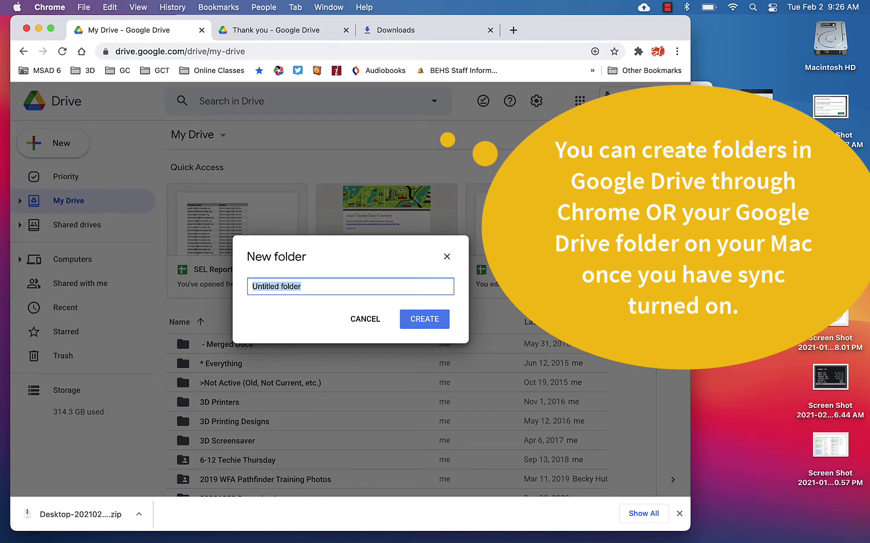
pyautogui.write('Downloads')
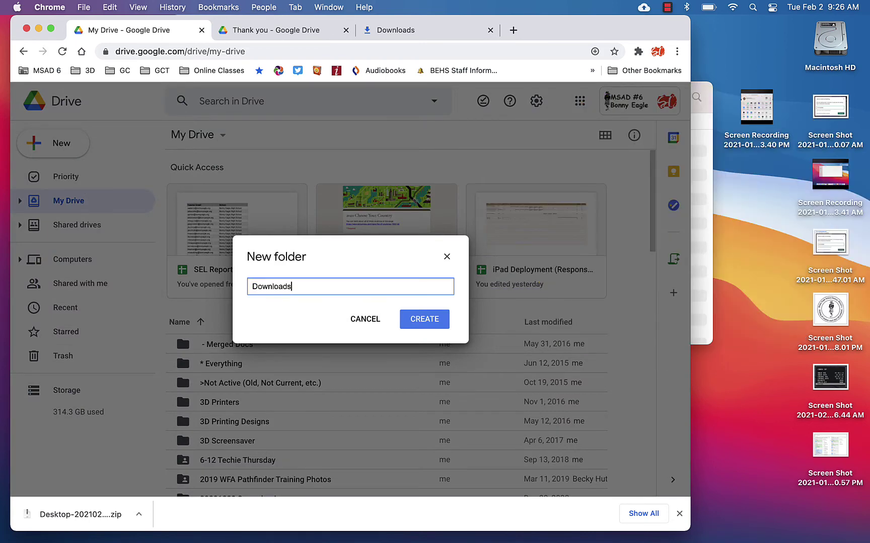
pyautogui.press('Return')
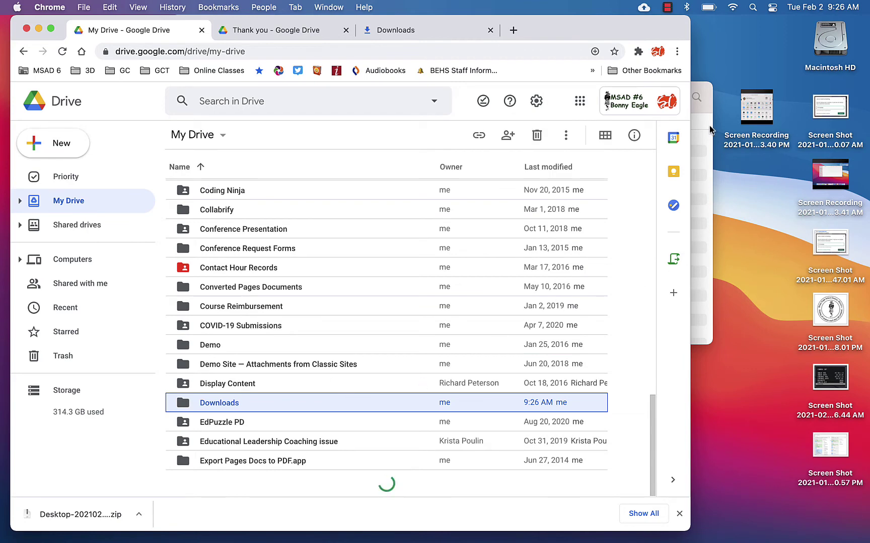
# Step: In Backup and Sync's Google Drive preferences, tick the Downloads folder for syncing and confirm with OK
pyautogui.click(643, 8)
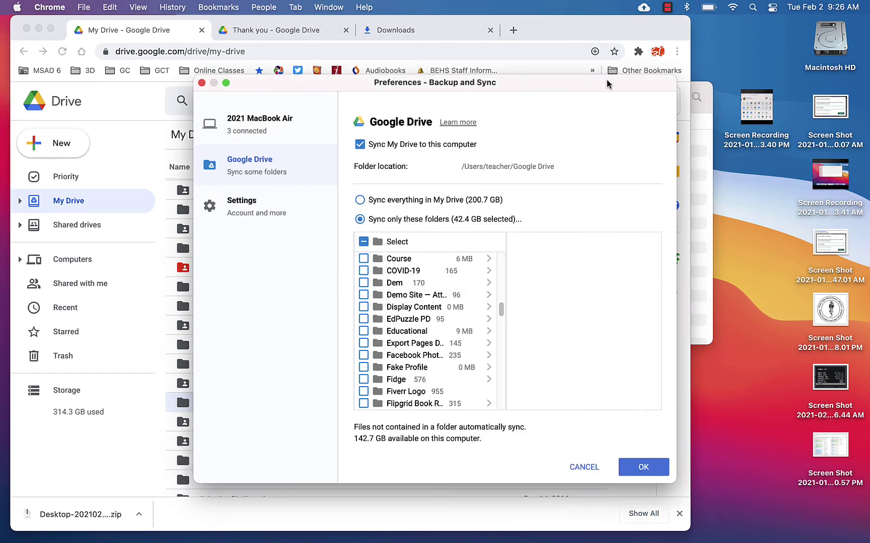
pyautogui.click(583, 467)
pyautogui.click(643, 8)
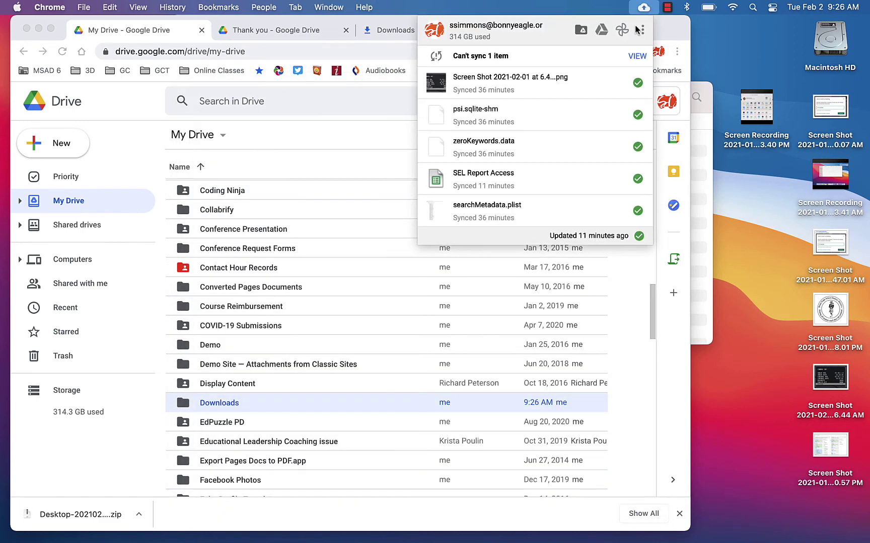
pyautogui.click(642, 31)
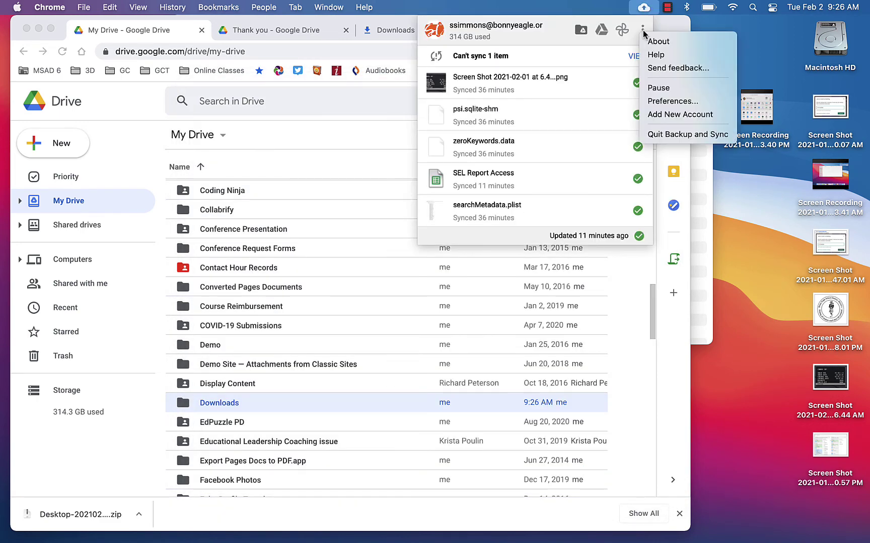
pyautogui.click(661, 102)
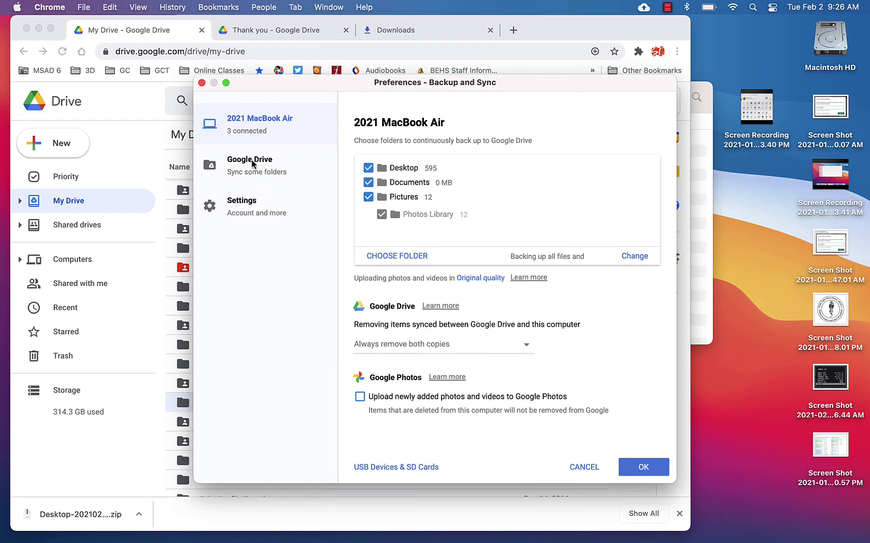
pyautogui.click(253, 164)
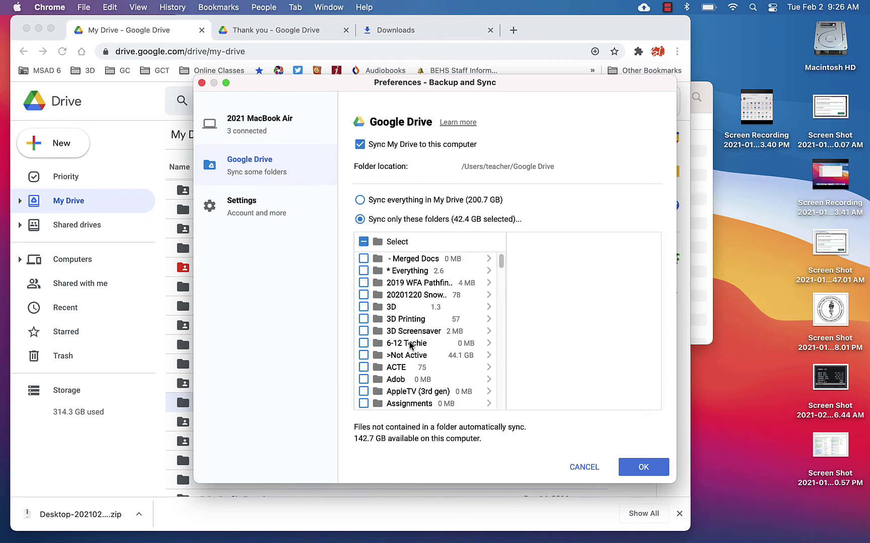
pyautogui.scroll(-10, 410, 345)
pyautogui.scroll(3, 410, 346)
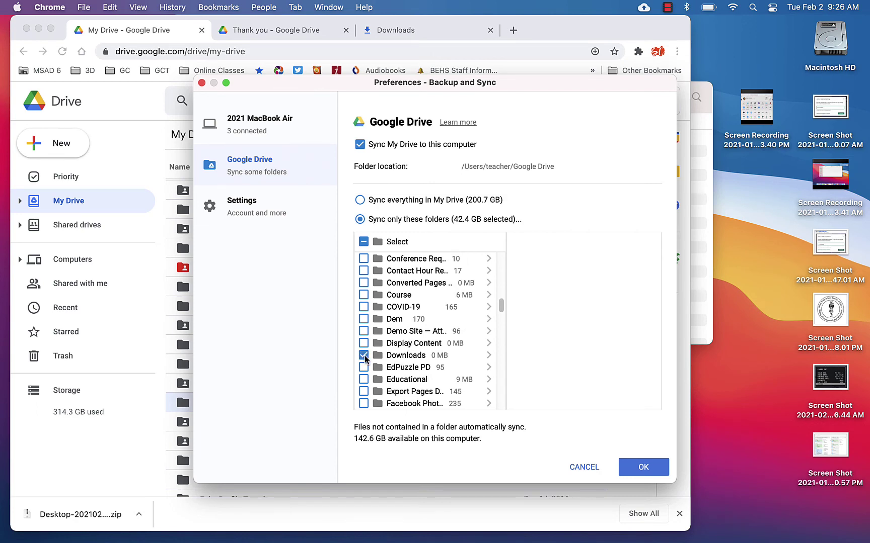
pyautogui.click(646, 470)
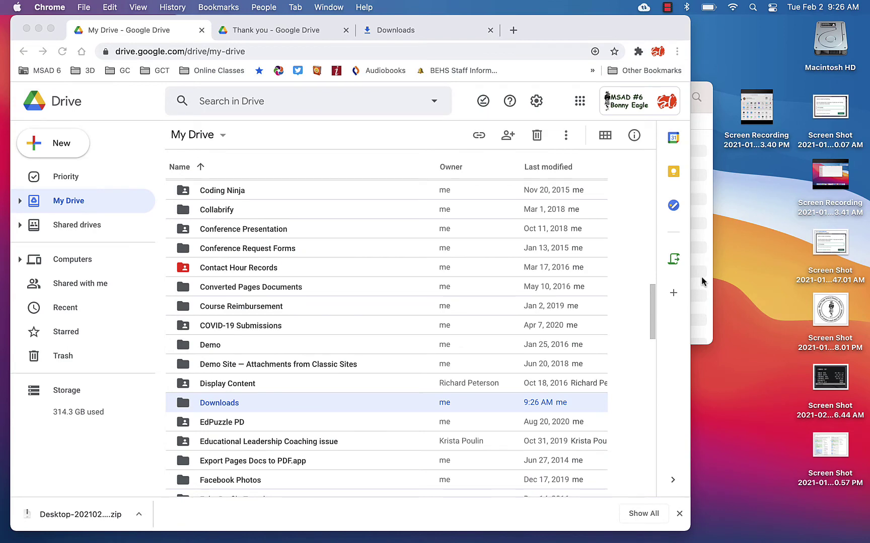
# Step: Open the local Google Drive folder in Finder and scroll through its synced files
pyautogui.click(698, 153)
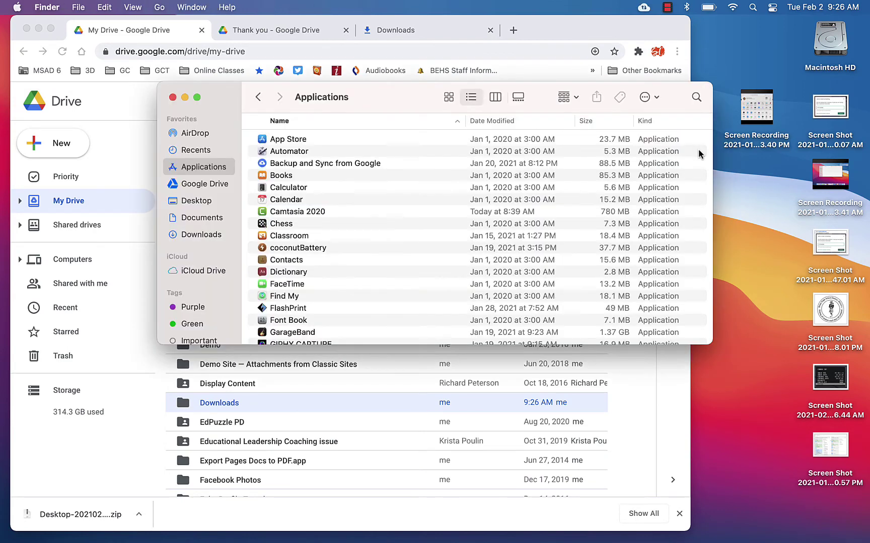
pyautogui.click(197, 187)
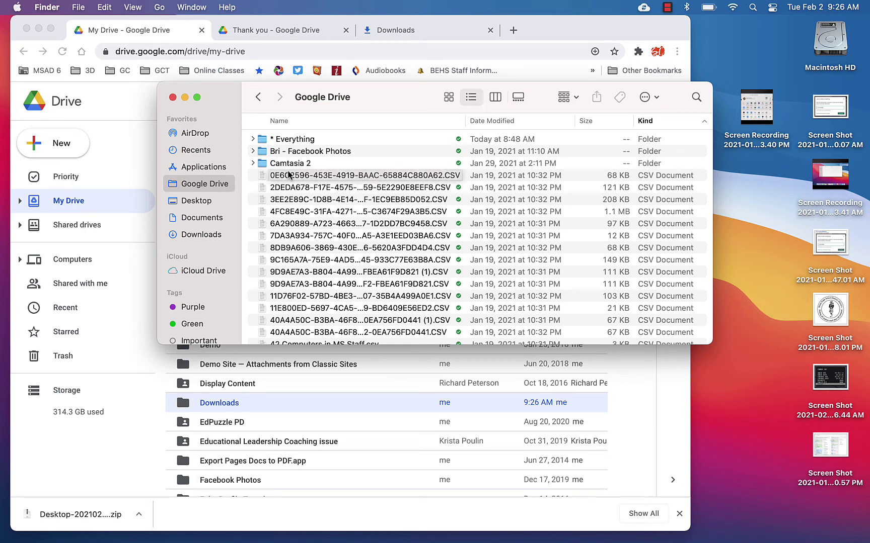
pyautogui.scroll(-10, 352, 193)
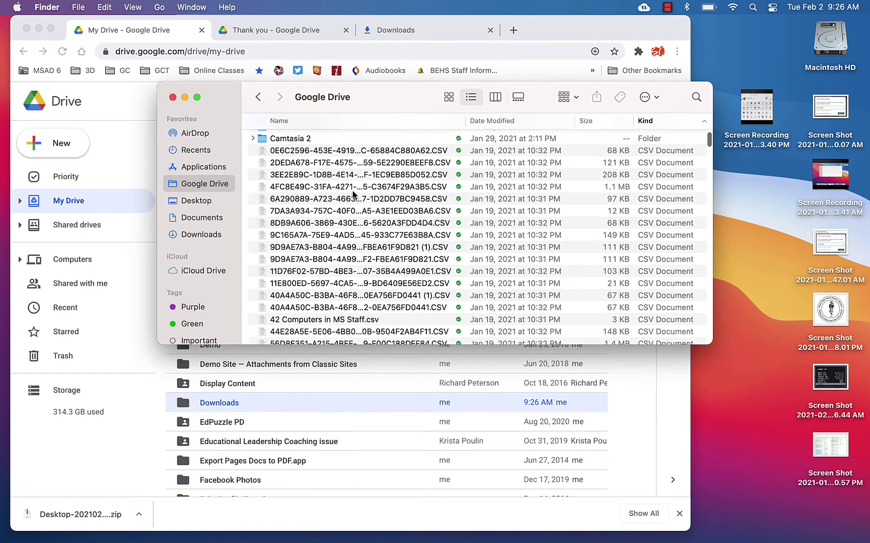
pyautogui.scroll(-15, 352, 193)
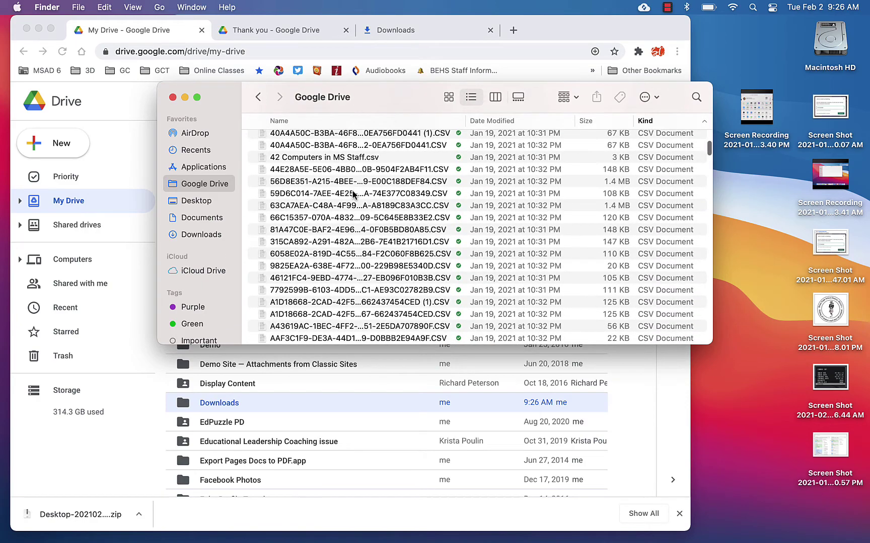
pyautogui.scroll(-20, 352, 194)
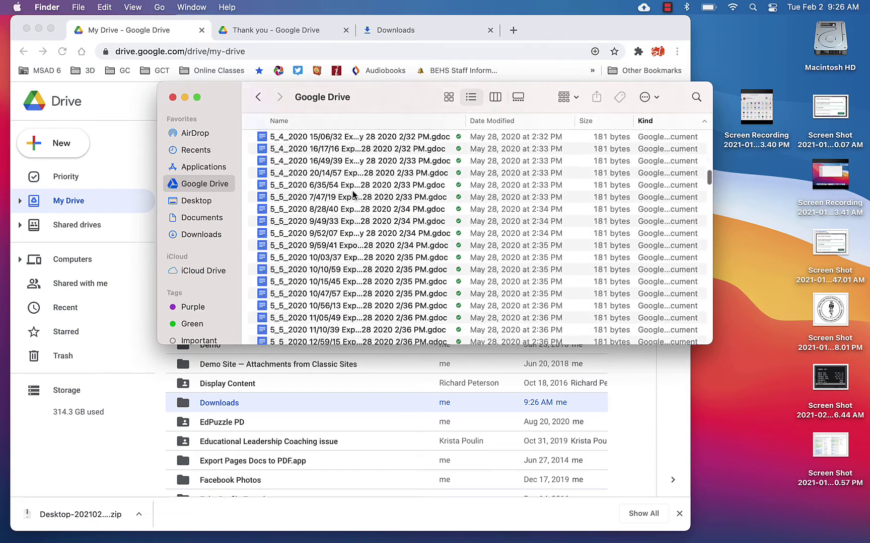
pyautogui.scroll(-20, 352, 194)
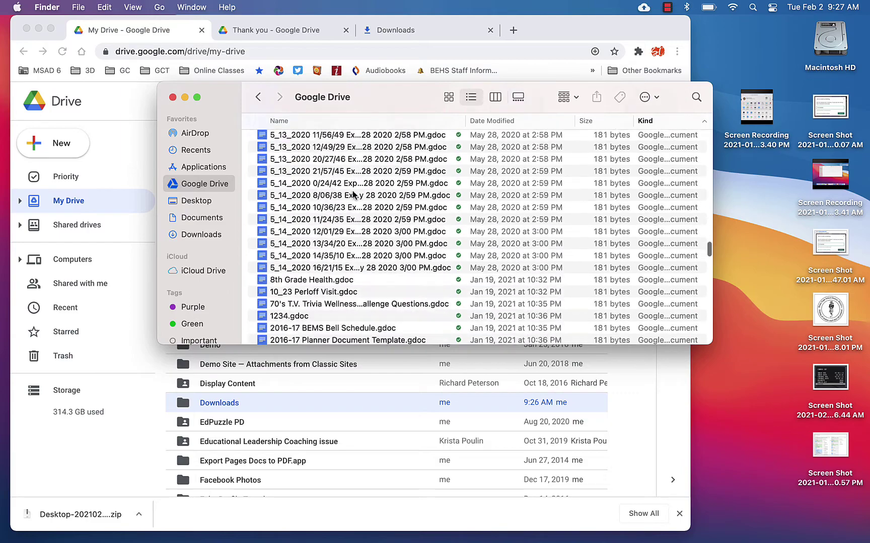
pyautogui.scroll(-15, 352, 194)
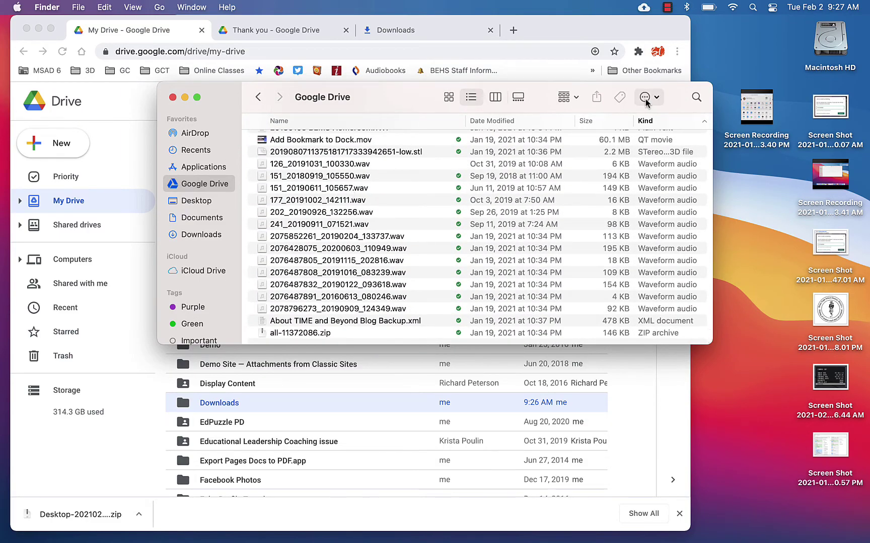
# Step: Search Finder for 'downloads' within Google Drive and select the synced Downloads folder
pyautogui.click(697, 97)
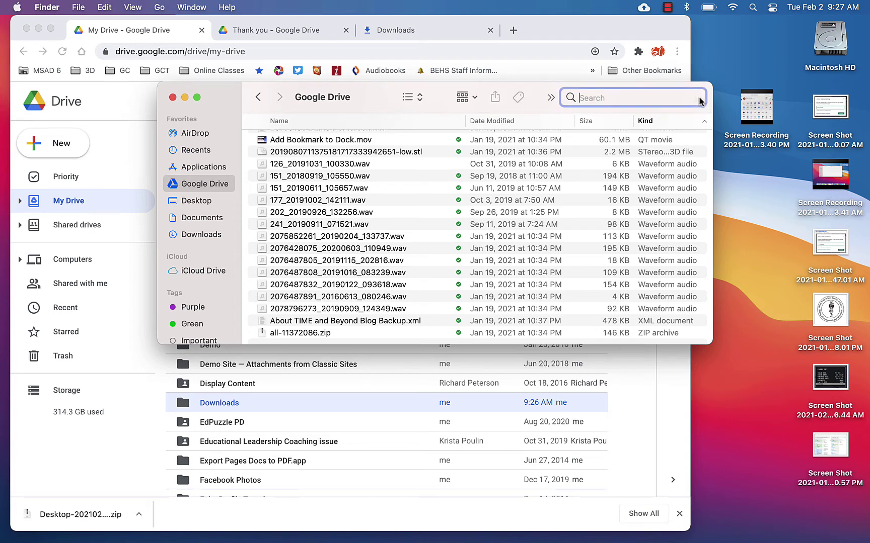
pyautogui.write('downloads')
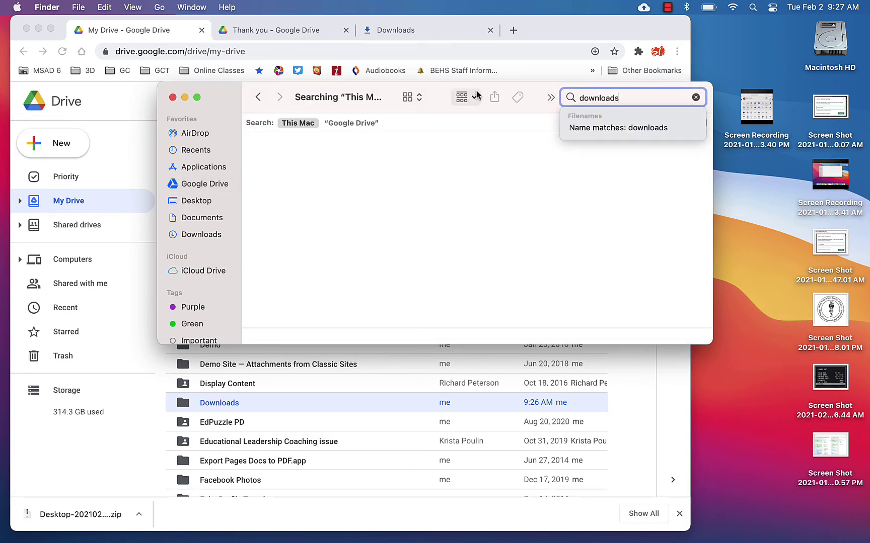
pyautogui.click(360, 124)
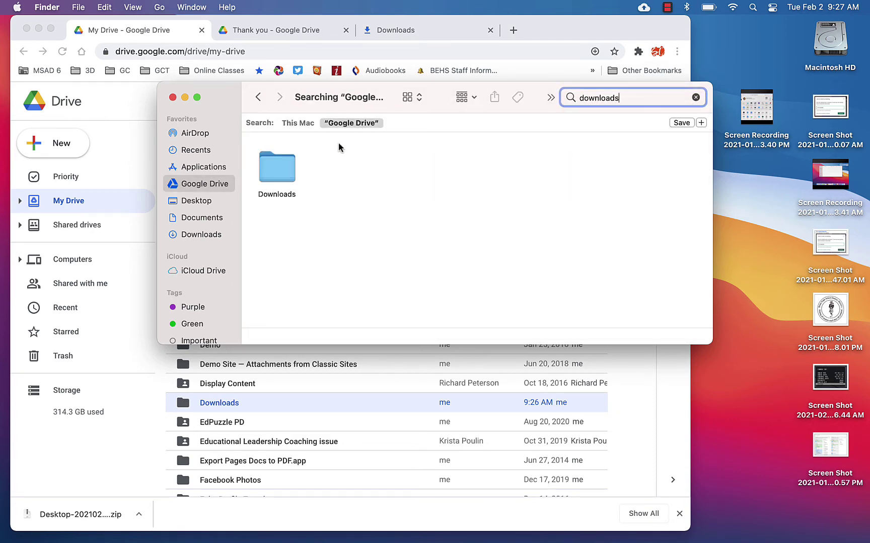
pyautogui.click(282, 175)
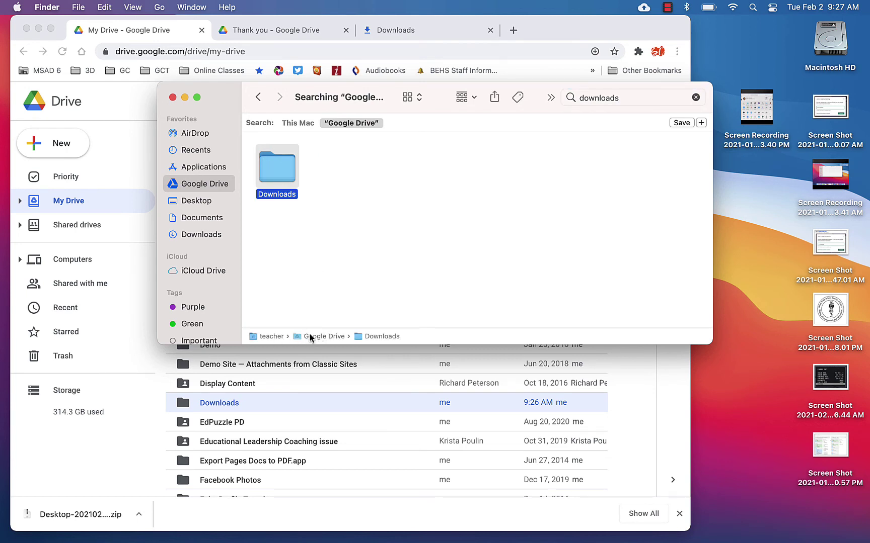
# Step: Make an alias of the Downloads folder and place it on the desktop
pyautogui.rightClick(277, 167)
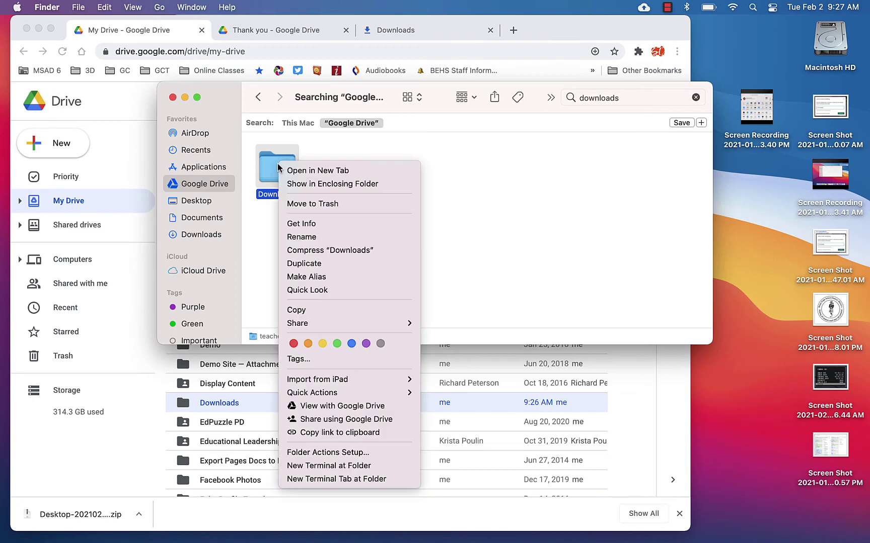
pyautogui.click(344, 277)
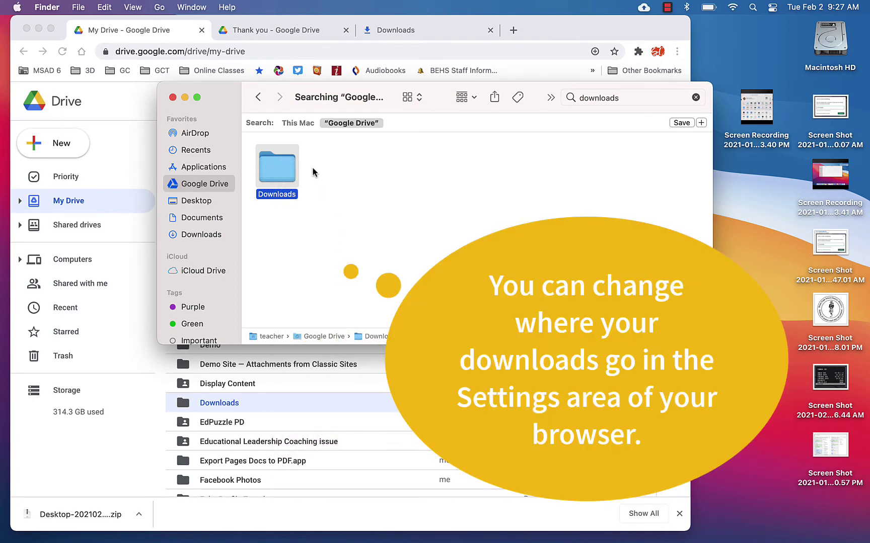
pyautogui.moveTo(339, 175); pyautogui.dragTo(739, 199)
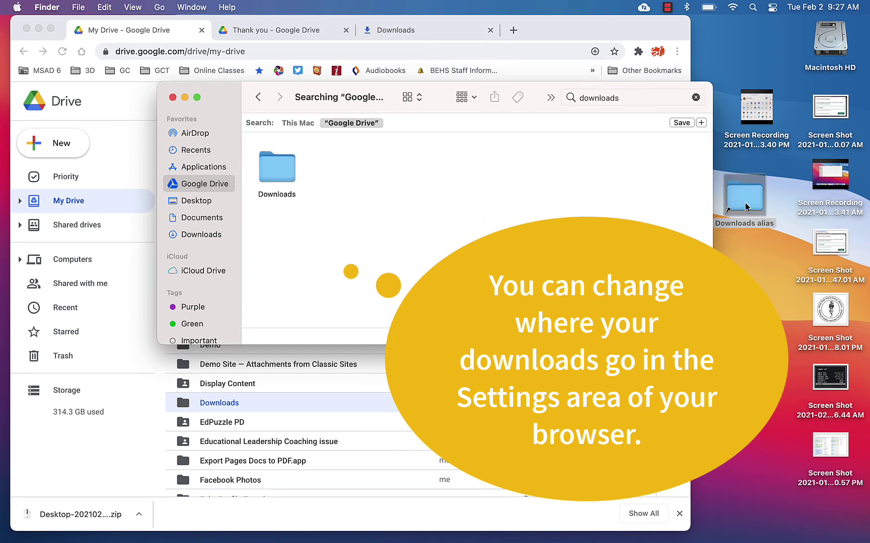
pyautogui.click(746, 205)
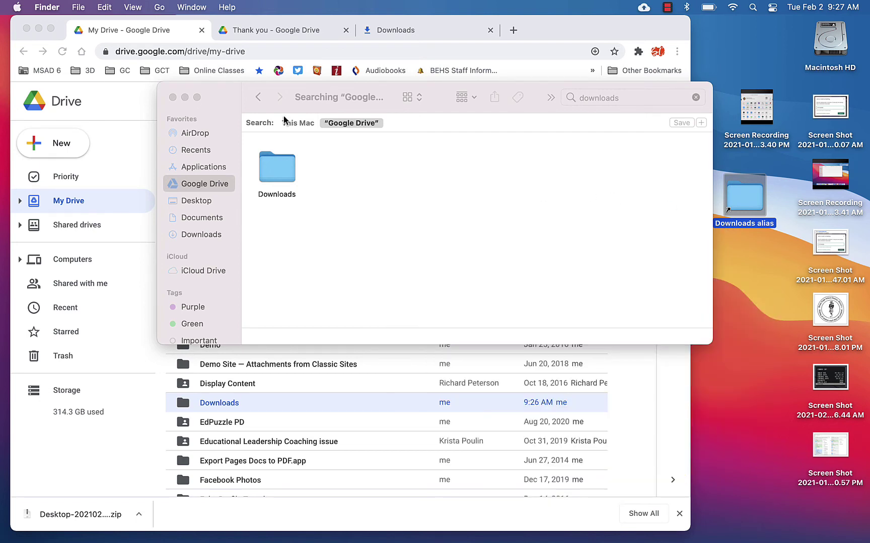
# Step: Create a new folder named Screenshots inside the Google Drive folder
pyautogui.click(191, 184)
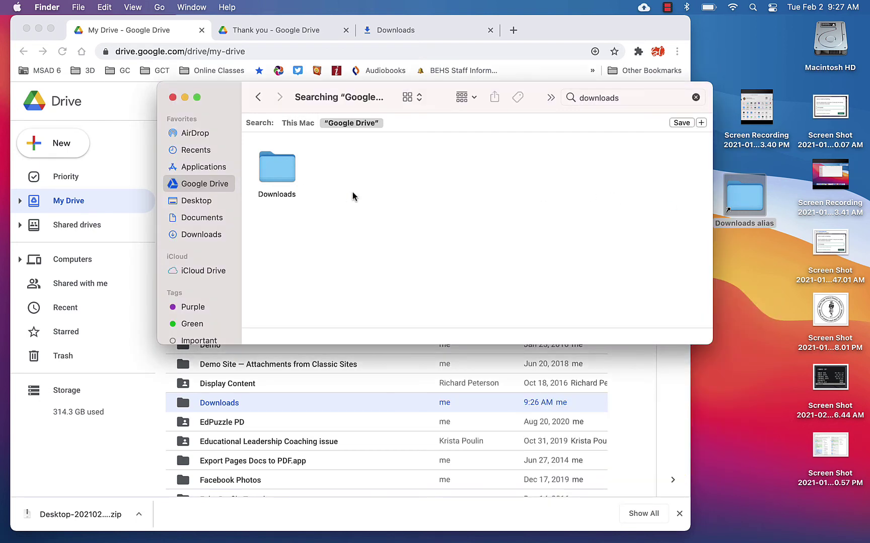
pyautogui.click(190, 168)
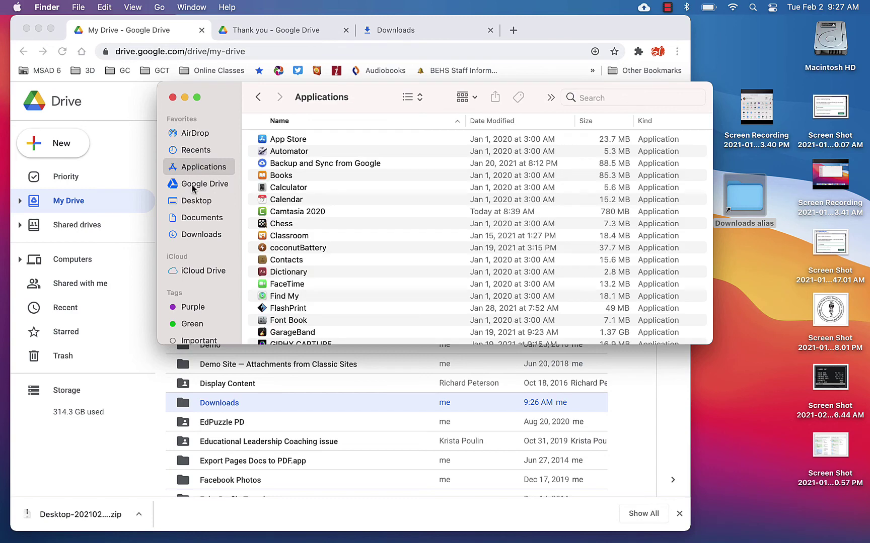
pyautogui.click(191, 184)
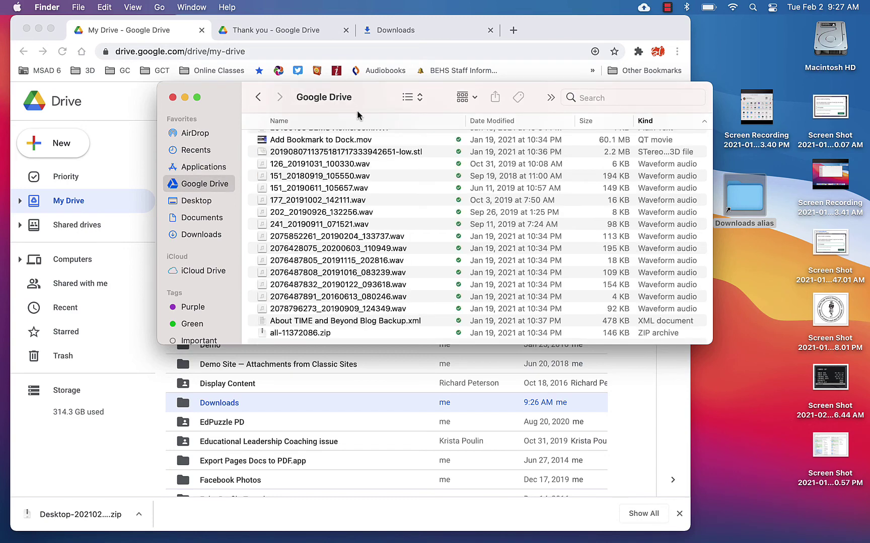
pyautogui.click(79, 8)
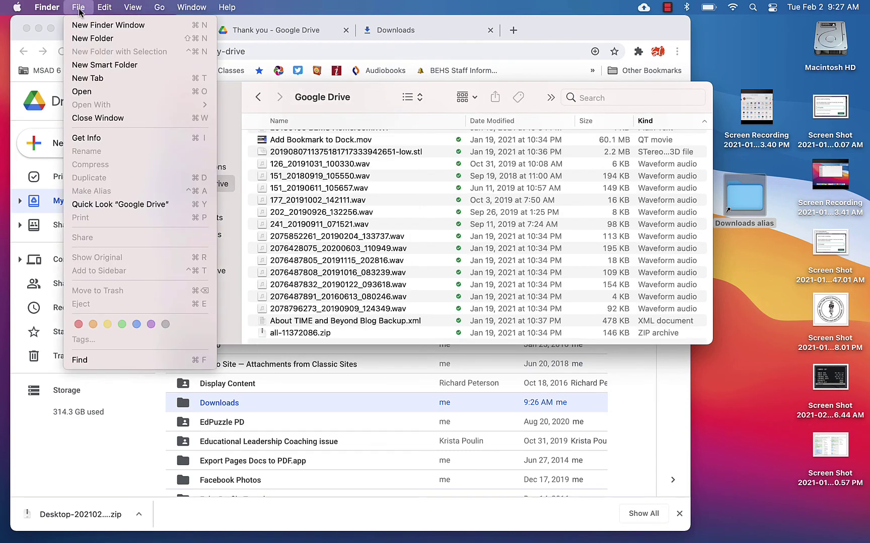
pyautogui.click(95, 41)
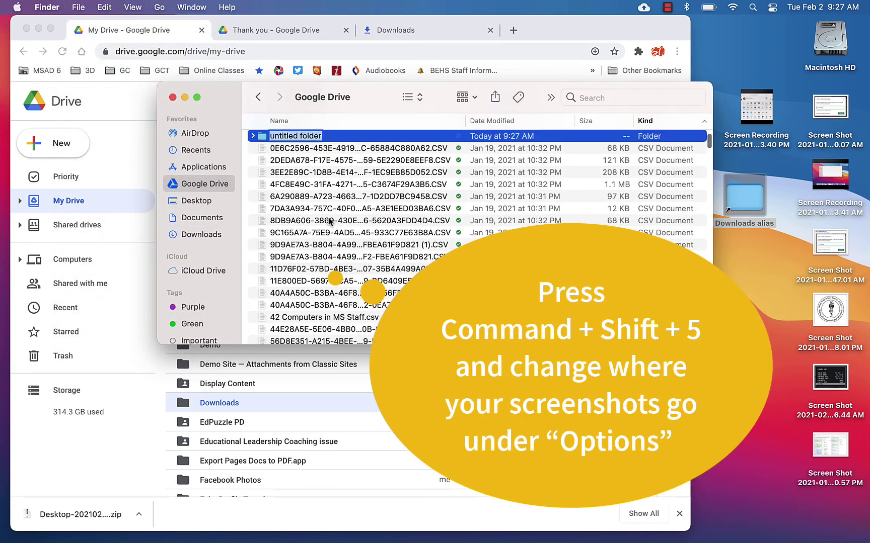
pyautogui.write('Screensho')
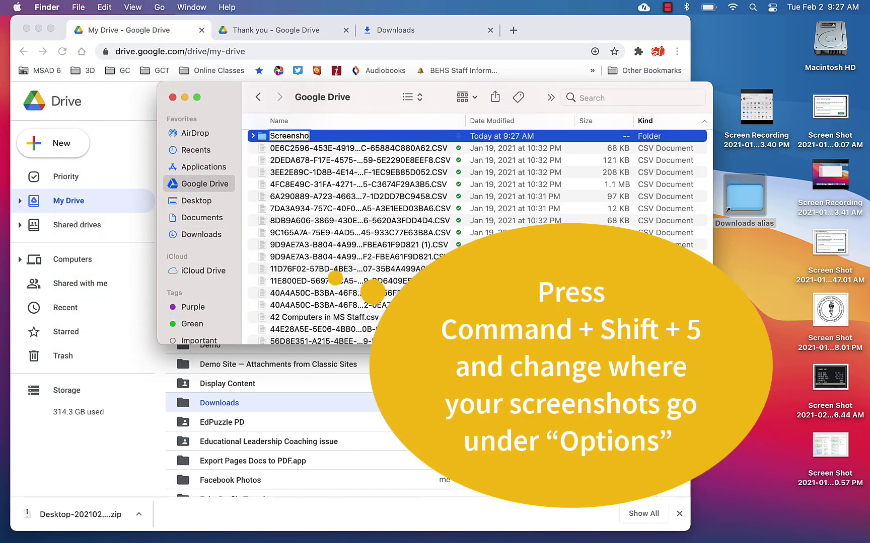
pyautogui.write('ts')
pyautogui.press('Return')
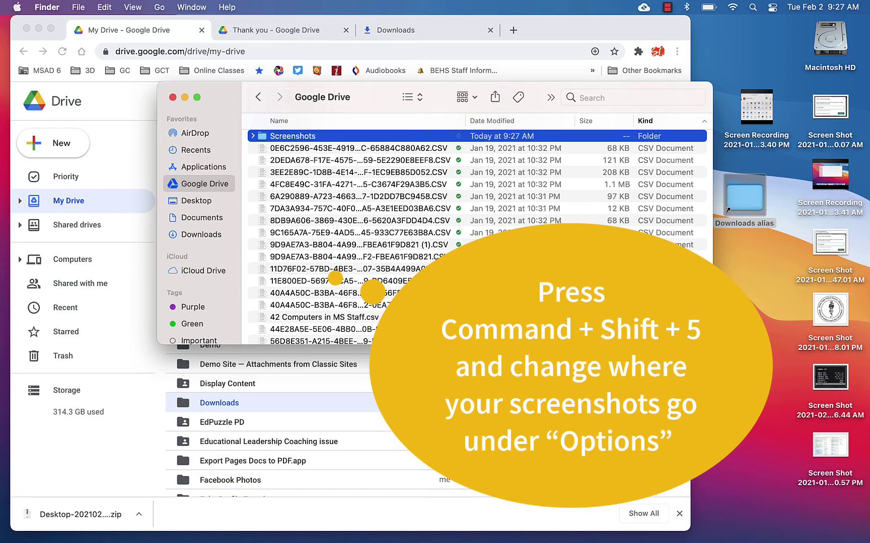
# Step: Make an alias of the Screenshots folder and place it on the desktop
pyautogui.rightClick(304, 138)
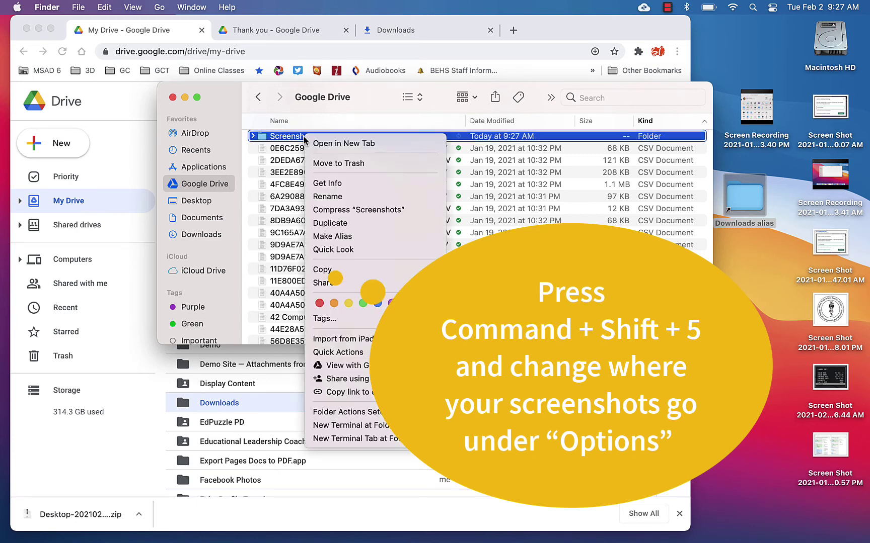
pyautogui.click(342, 236)
pyautogui.moveTo(265, 136); pyautogui.dragTo(739, 270)
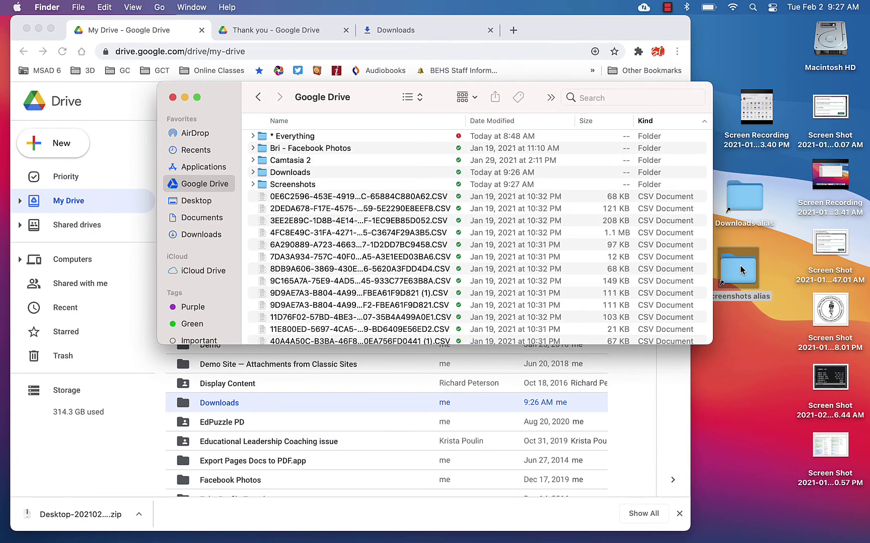
# Step: Drag the desktop screen shots and both screen recordings onto the Screenshots alias
pyautogui.moveTo(858, 507); pyautogui.dragTo(739, 272)
pyautogui.moveTo(830, 122); pyautogui.dragTo(737, 274)
pyautogui.moveTo(817, 192)
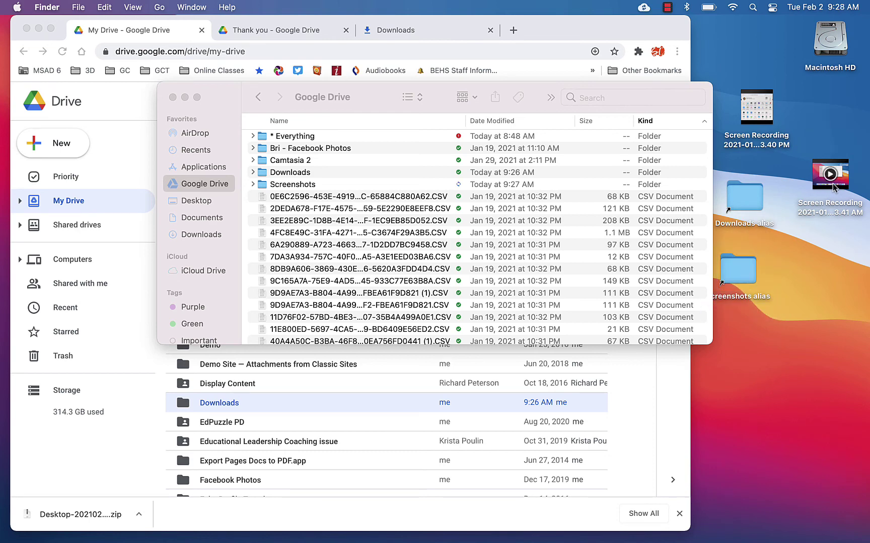
pyautogui.moveTo(816, 192); pyautogui.dragTo(736, 286)
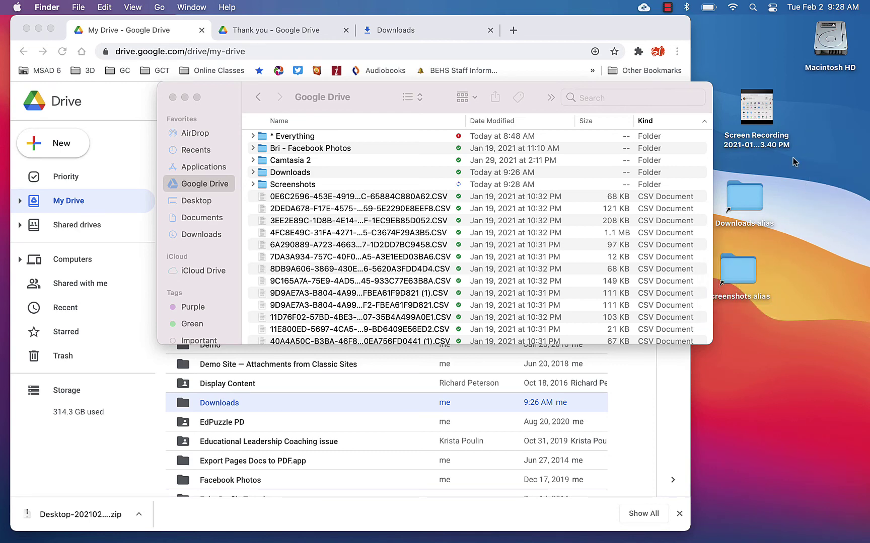
pyautogui.moveTo(768, 133); pyautogui.dragTo(744, 287)
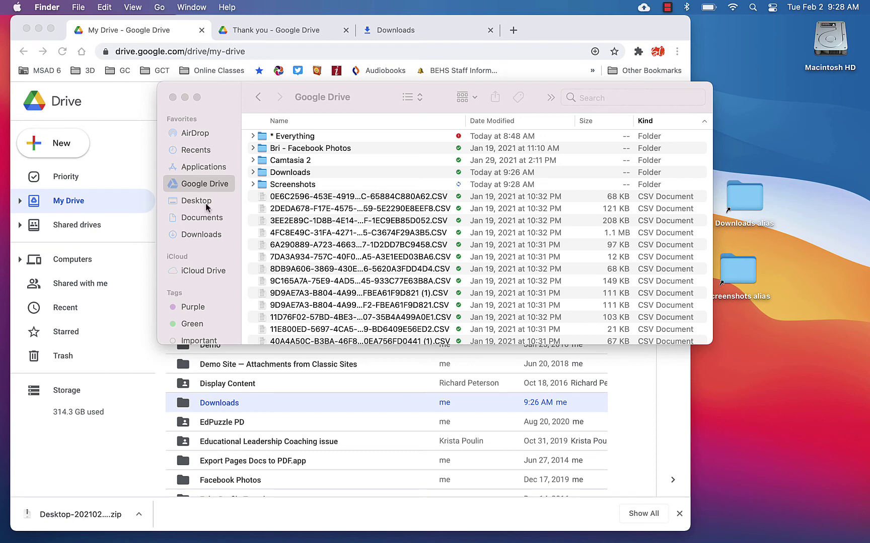
# Step: Open Screenshots on Drive web and via its desktop alias, confirming two recordings and five screen shots
pyautogui.click(97, 204)
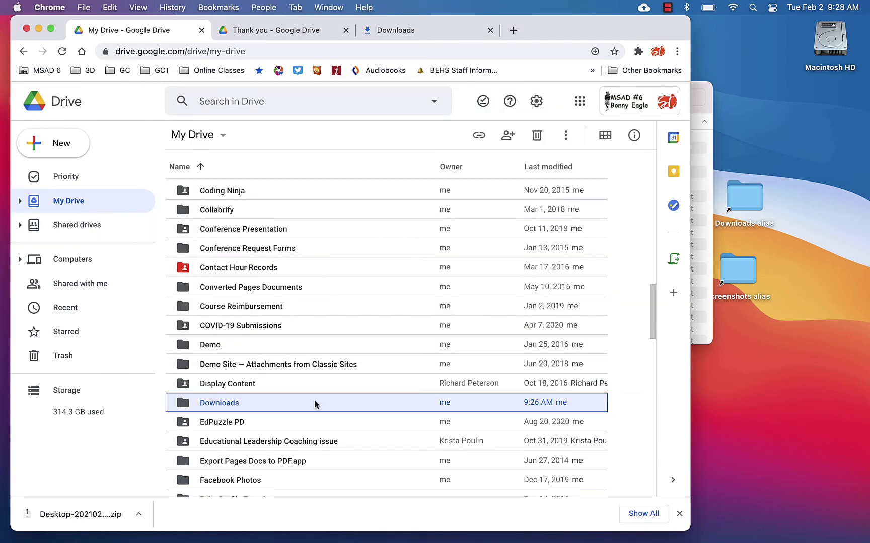
pyautogui.scroll(-20, 314, 404)
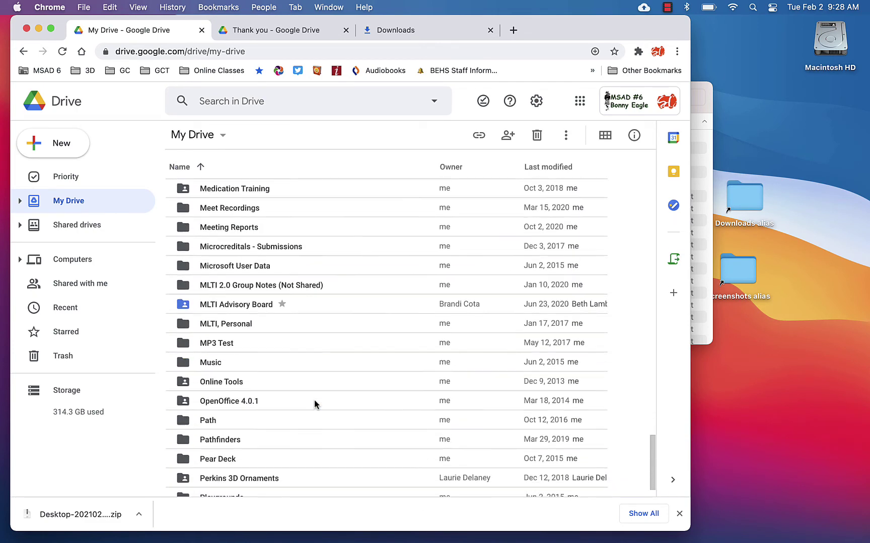
pyautogui.scroll(-2, 314, 404)
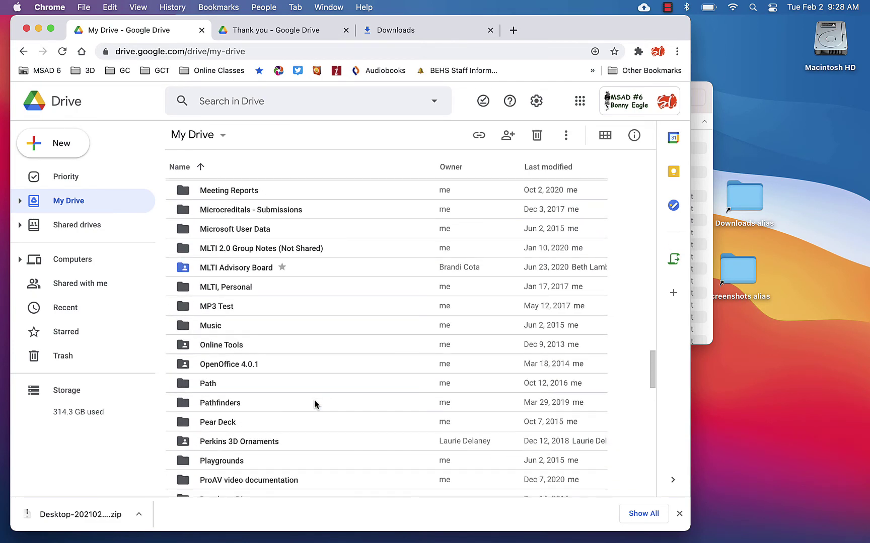
pyautogui.scroll(-10, 314, 403)
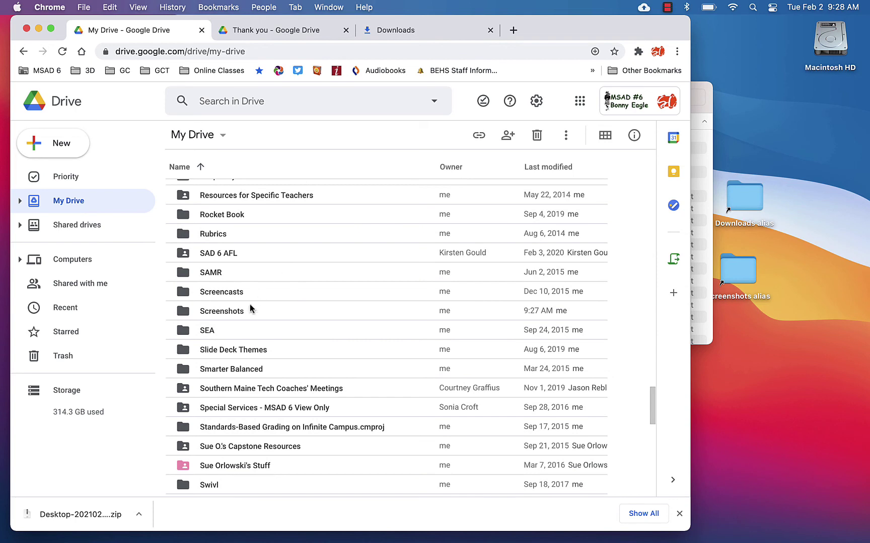
pyautogui.doubleClick(228, 314)
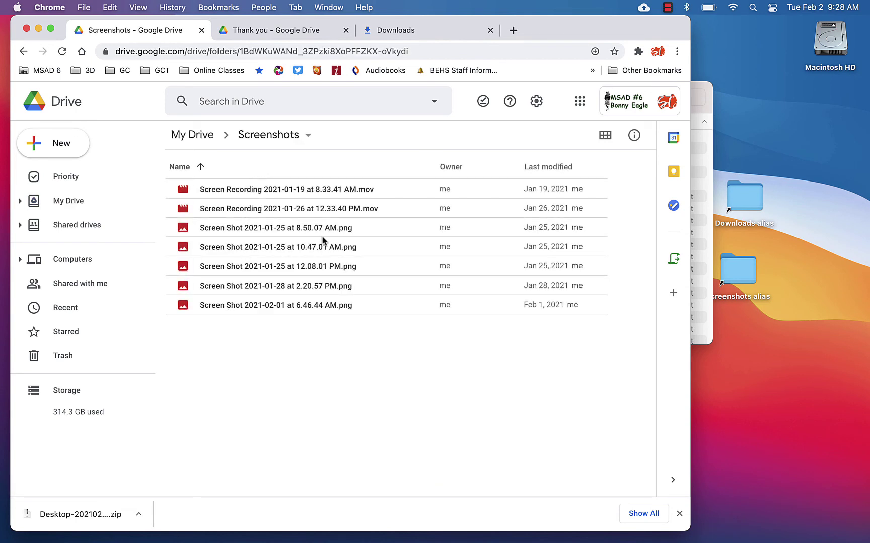
pyautogui.doubleClick(740, 272)
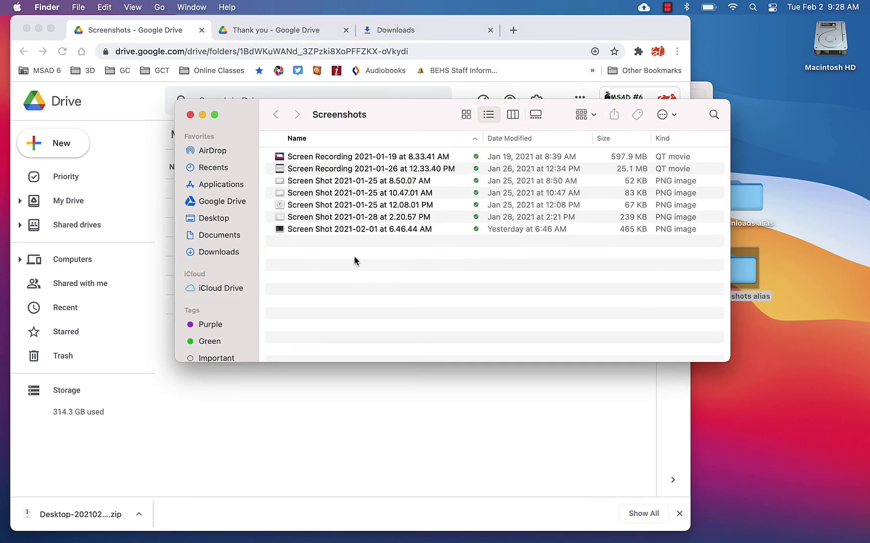
pyautogui.click(487, 469)
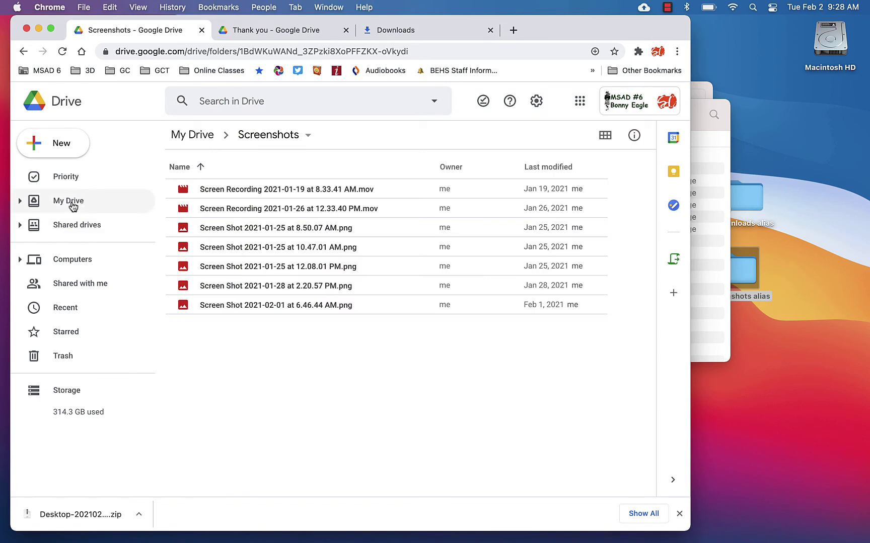
pyautogui.click(715, 315)
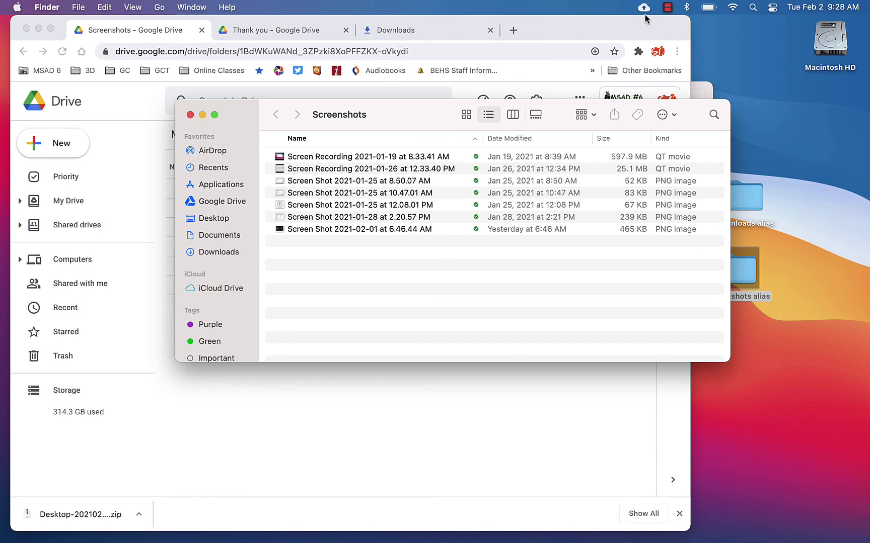
pyautogui.moveTo(649, 12)
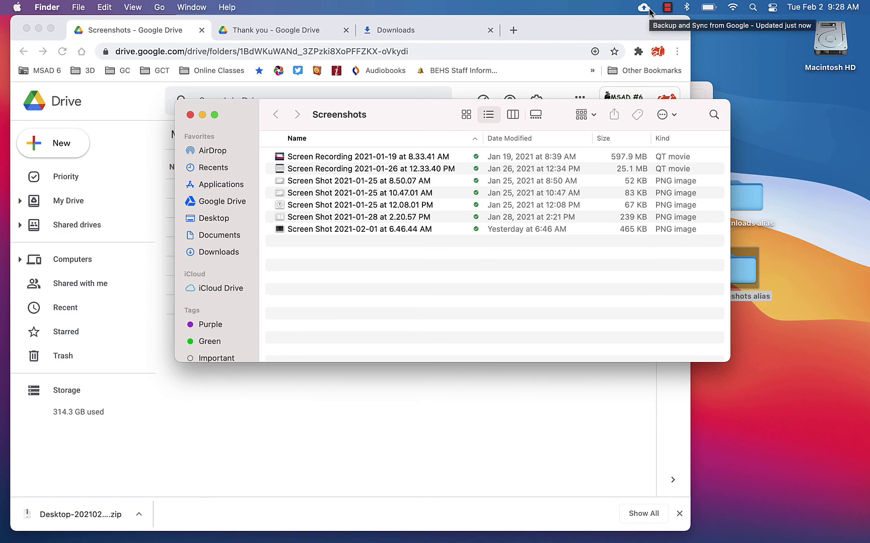